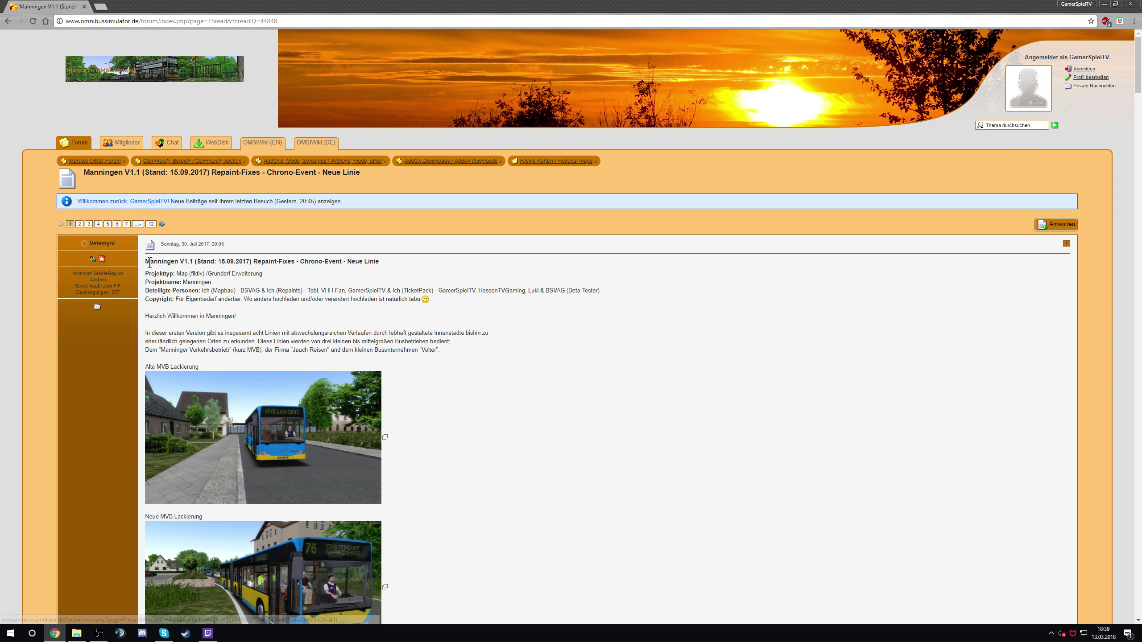
# Read the Manningen V1.1 forum post down to the download links for its add-on and freeware versions
pyautogui.scroll(-1, 139, 226)
pyautogui.moveTo(147, 223); pyautogui.dragTo(385, 217)
pyautogui.scroll(-18, 428, 270)
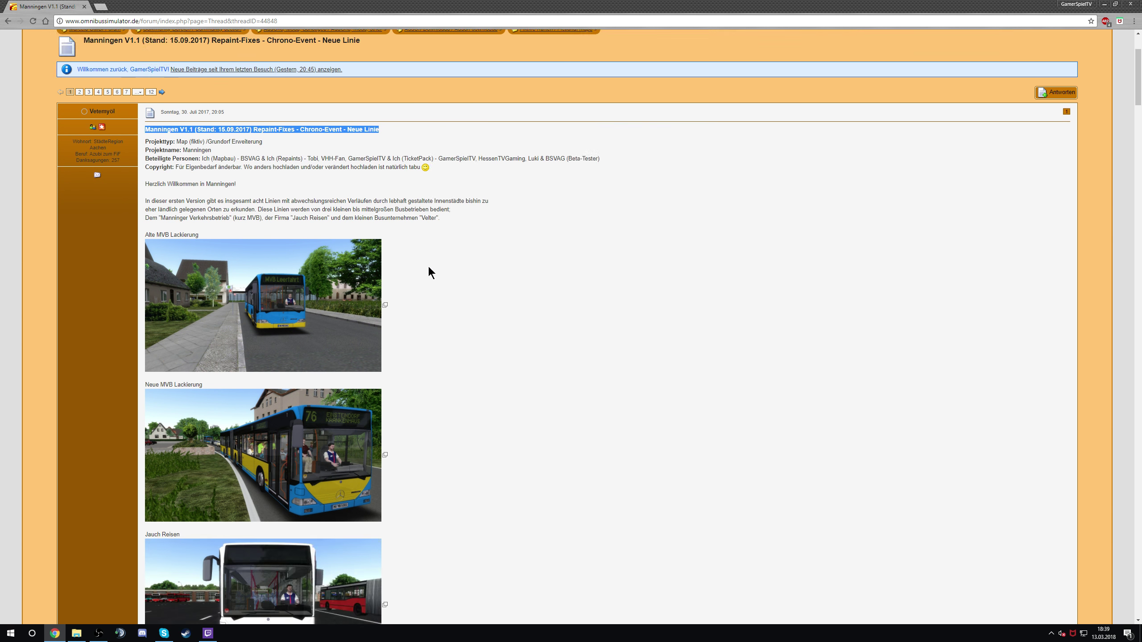
pyautogui.scroll(-20, 437, 380)
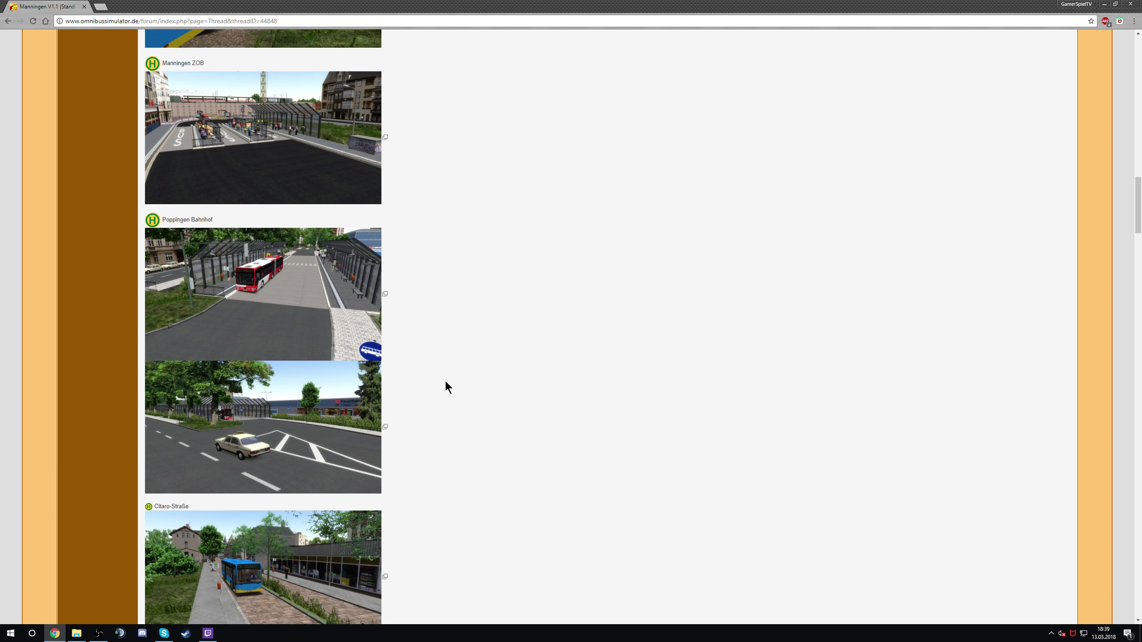
pyautogui.scroll(-4, 295, 405)
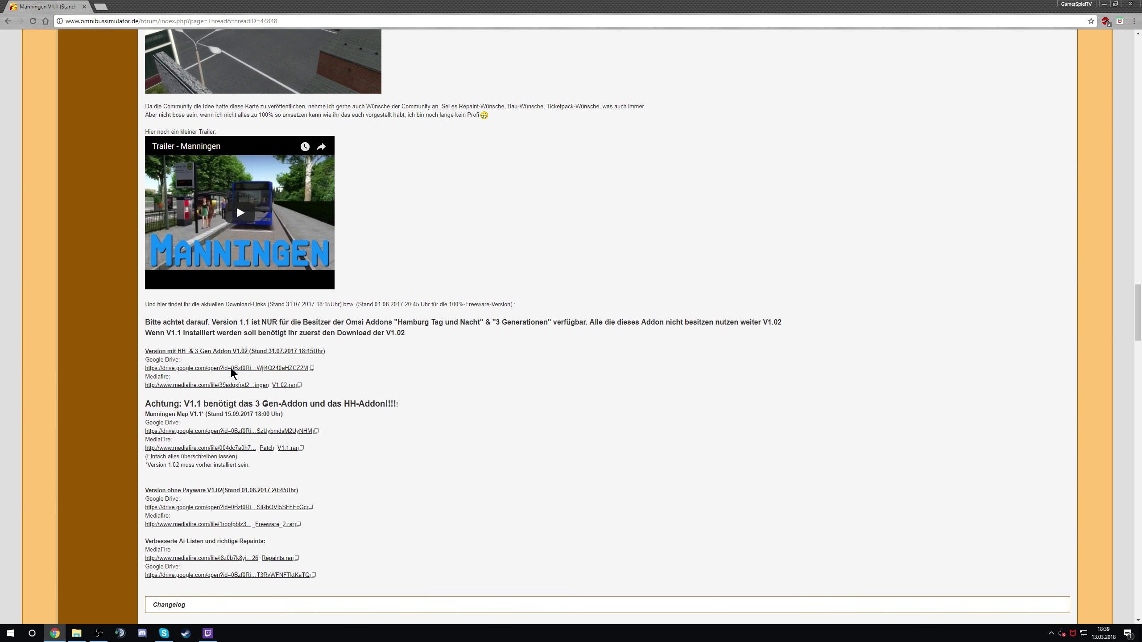
pyautogui.moveTo(390, 341); pyautogui.dragTo(329, 354)
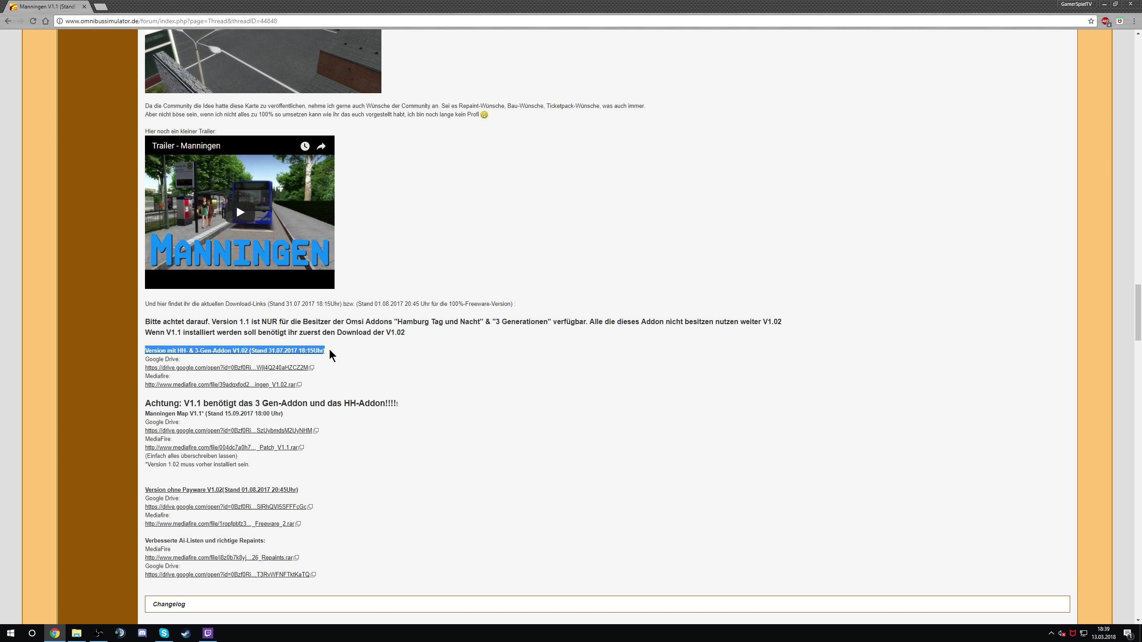
pyautogui.click(330, 355)
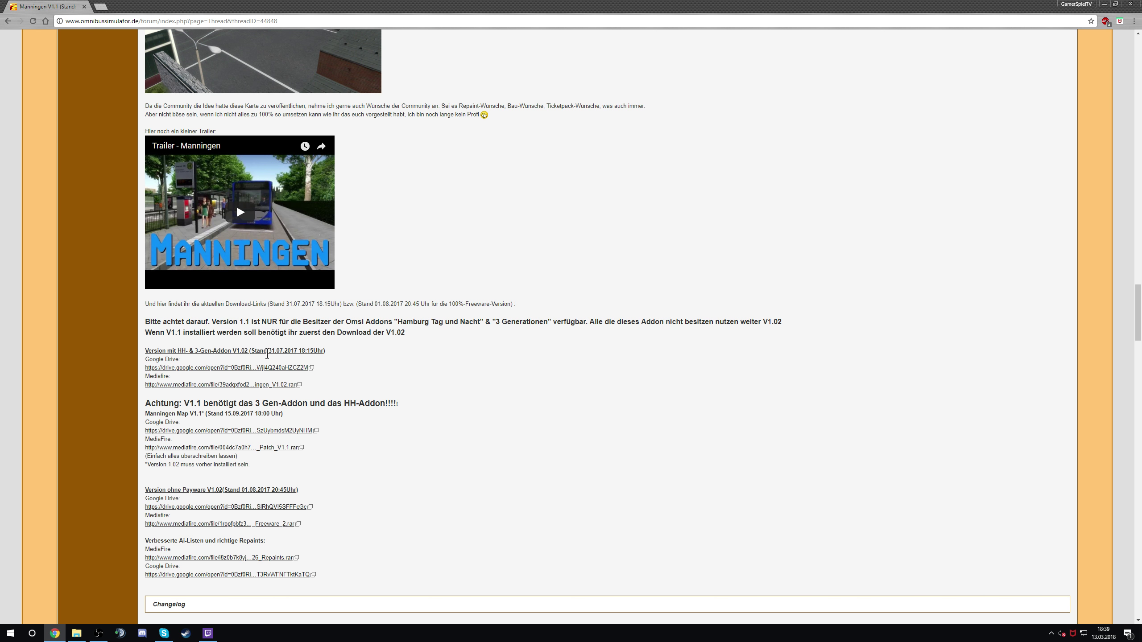
pyautogui.scroll(-4, 270, 356)
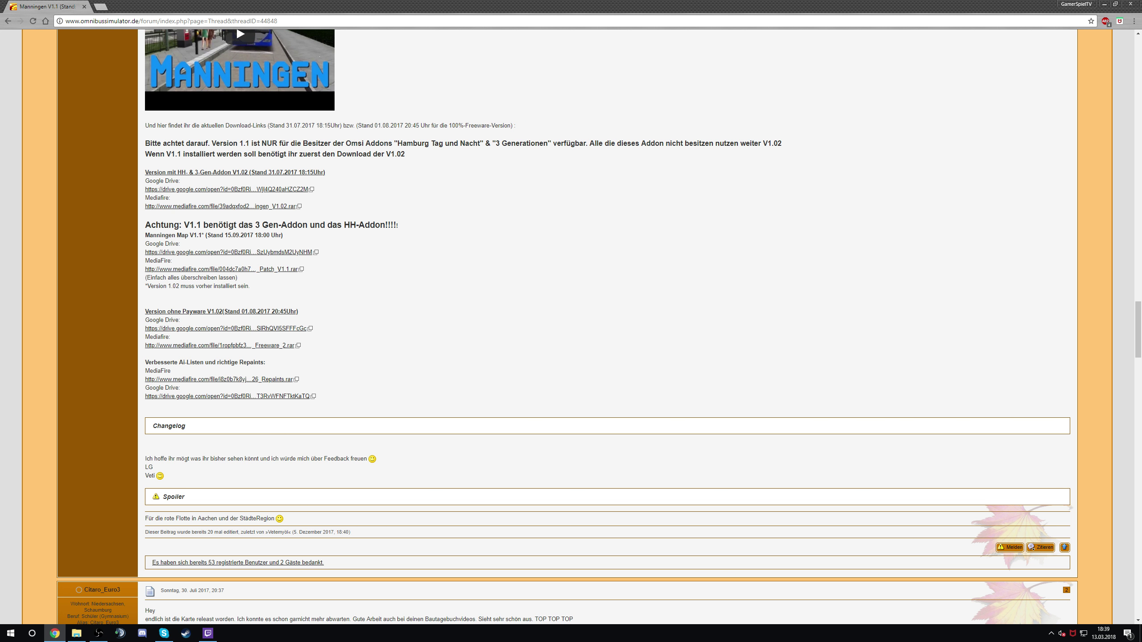
# Switch from the browser to the OMSI 2 folder window and briefly view CKD_Tatra_KT4D_V1.zip from the desktop in File Explorer
pyautogui.press('super+d')
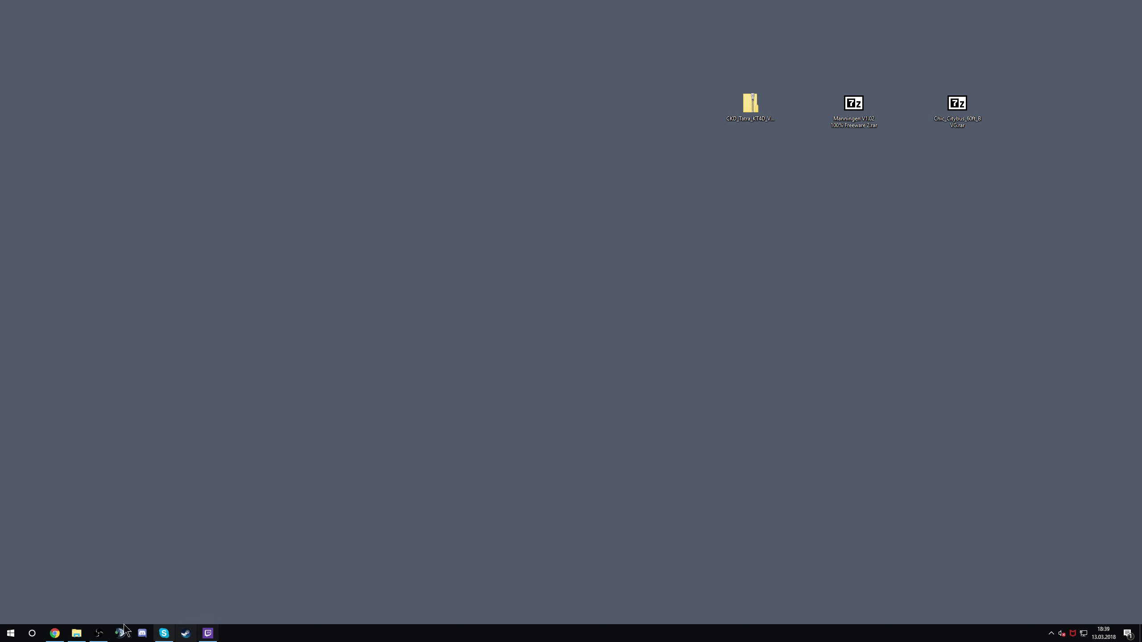
pyautogui.click(77, 633)
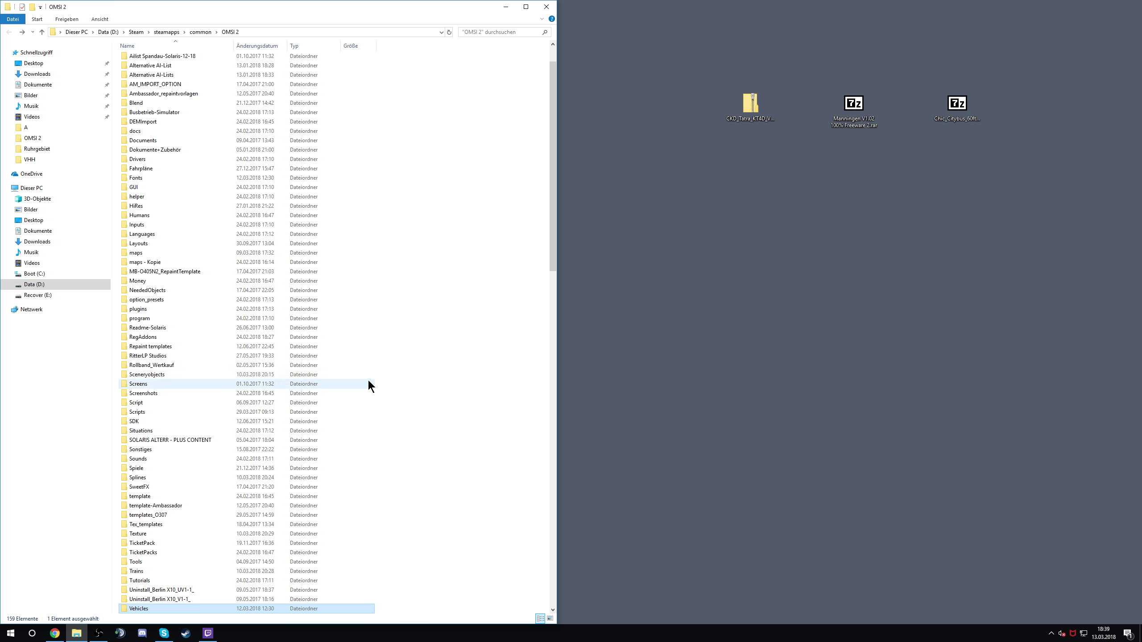
pyautogui.doubleClick(753, 108)
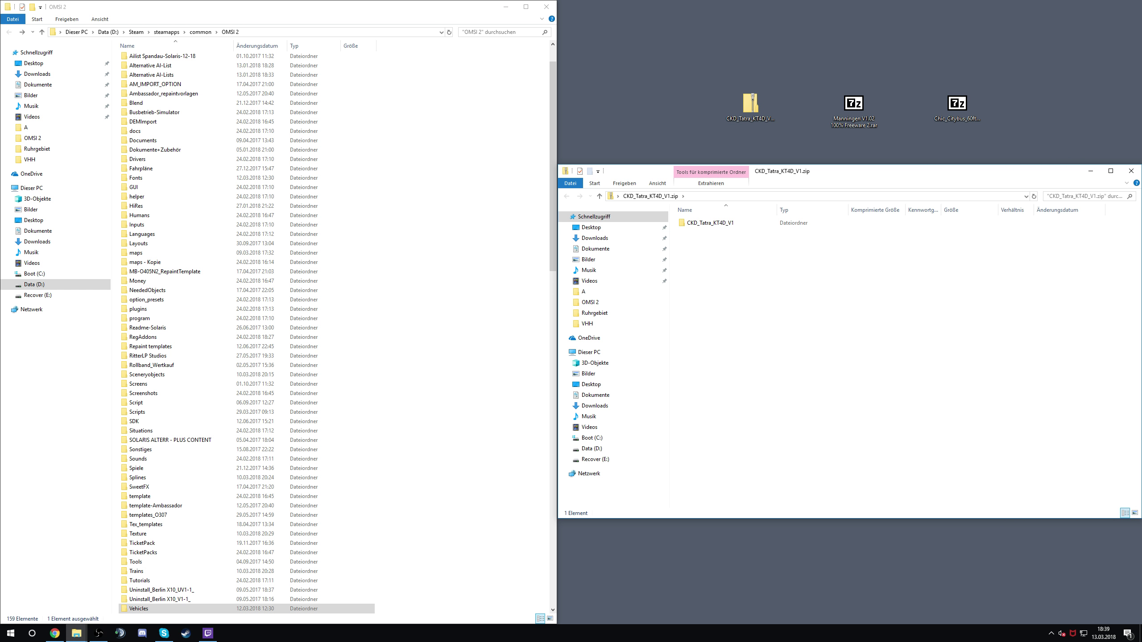
pyautogui.click(1131, 170)
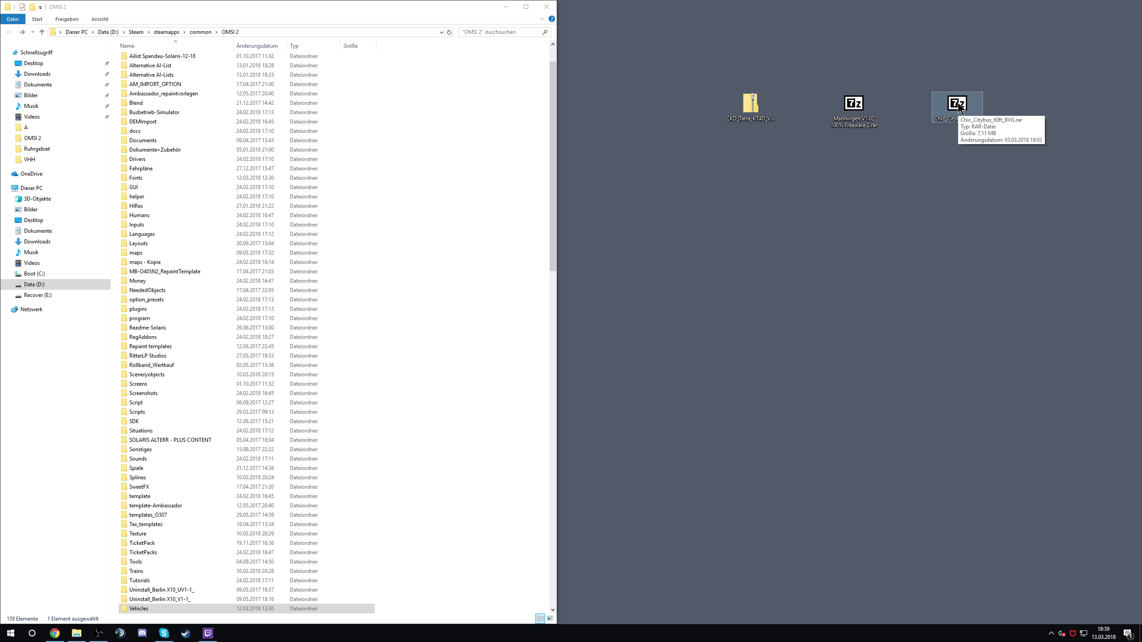
# Open CKD_Tatra_KT4D_V1.zip in 7-Zip, go into its CKD_Tatra_KT4D_V1 folder and select the OMSI 2 folder
pyautogui.rightClick(750, 111)
pyautogui.moveTo(765, 141)
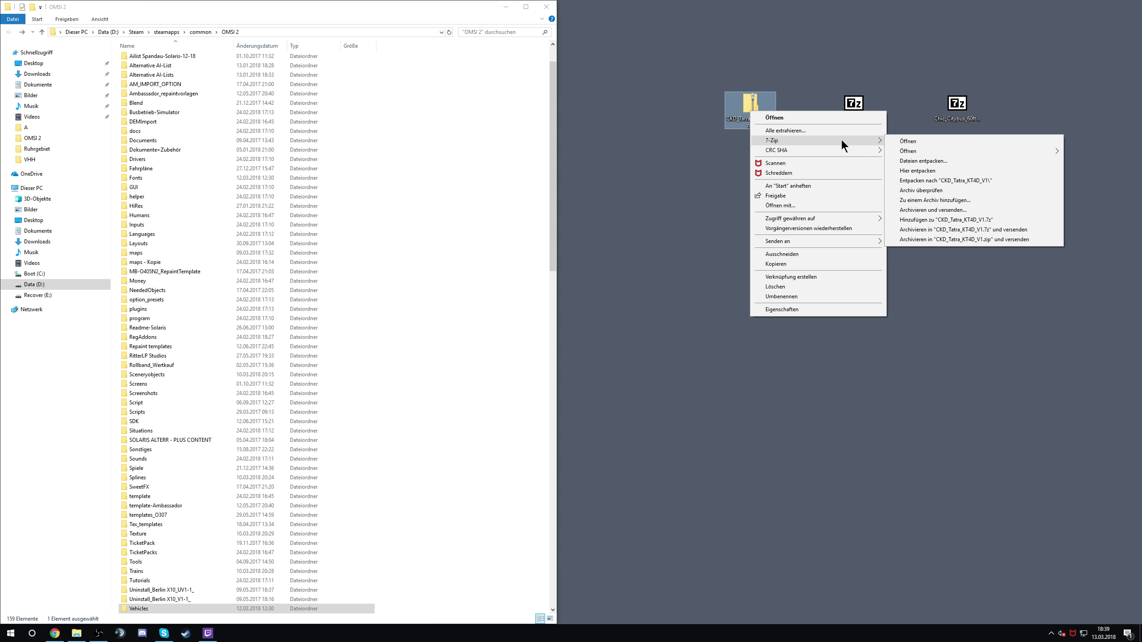
pyautogui.click(908, 141)
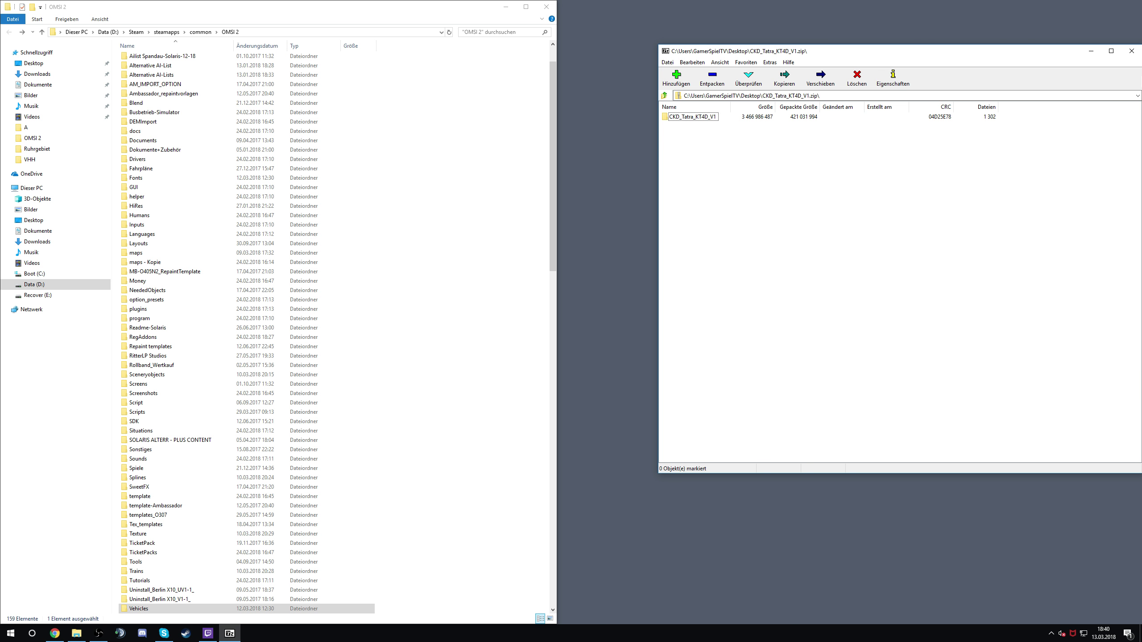
pyautogui.doubleClick(707, 116)
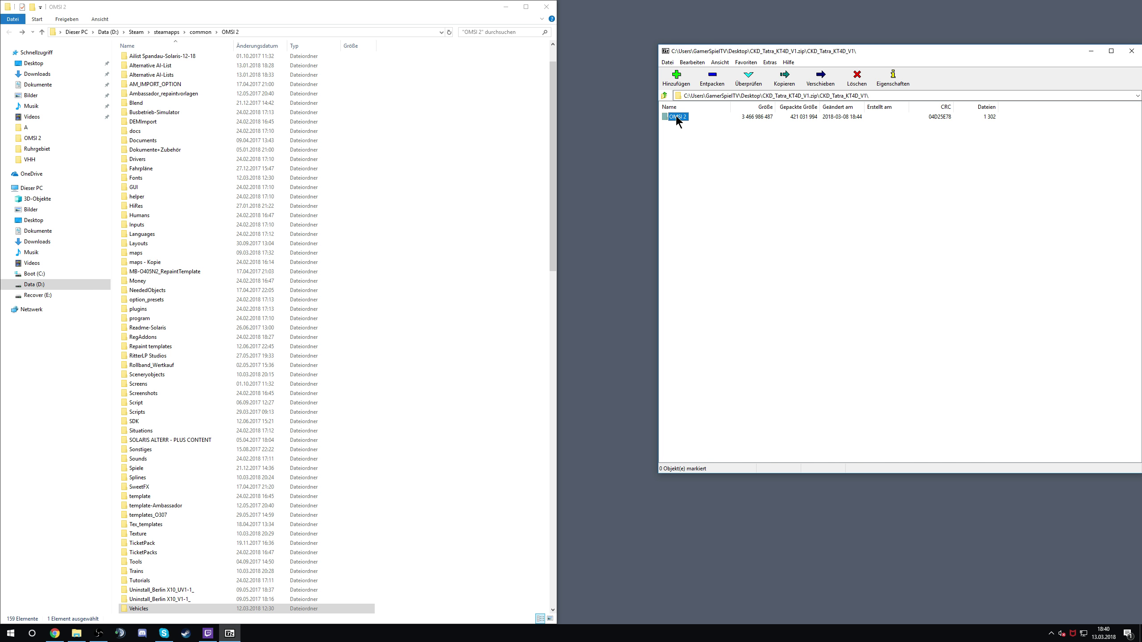
pyautogui.click(678, 117)
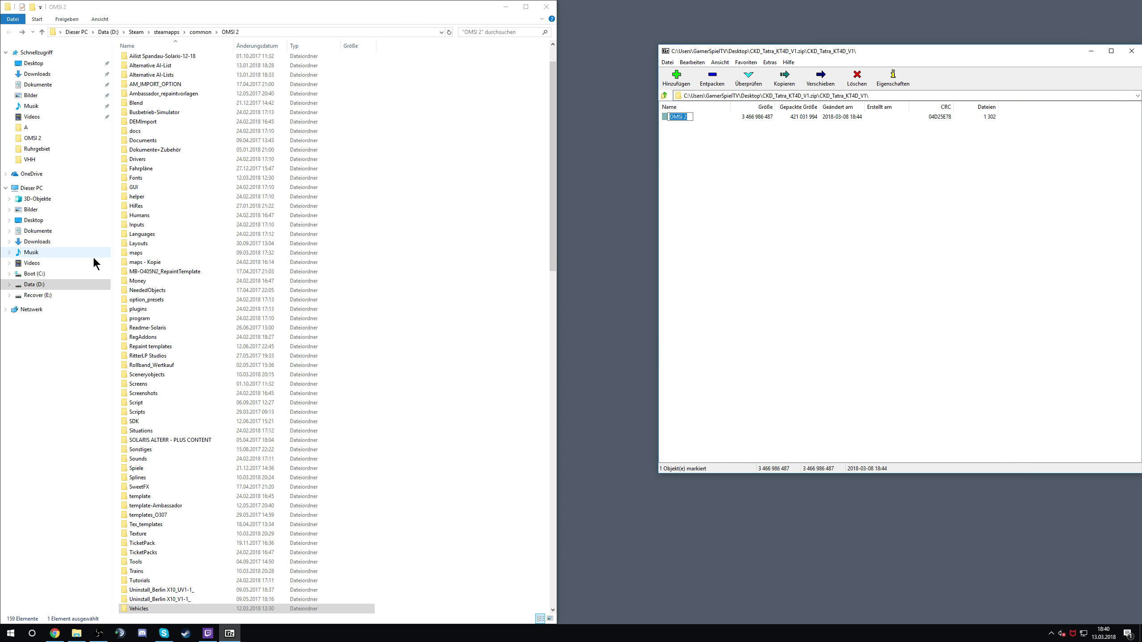
# Navigate File Explorer to D:\Steam\steamapps\common\OMSI 2 and open the matching OMSI 2 folder inside the archive
pyautogui.click(48, 273)
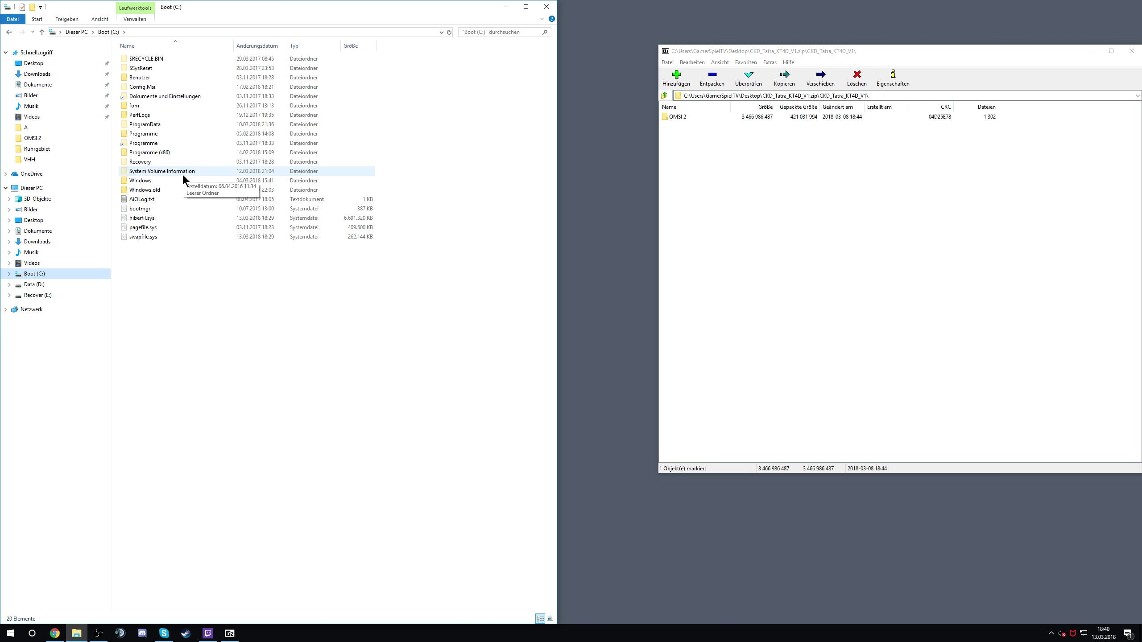
pyautogui.click(58, 286)
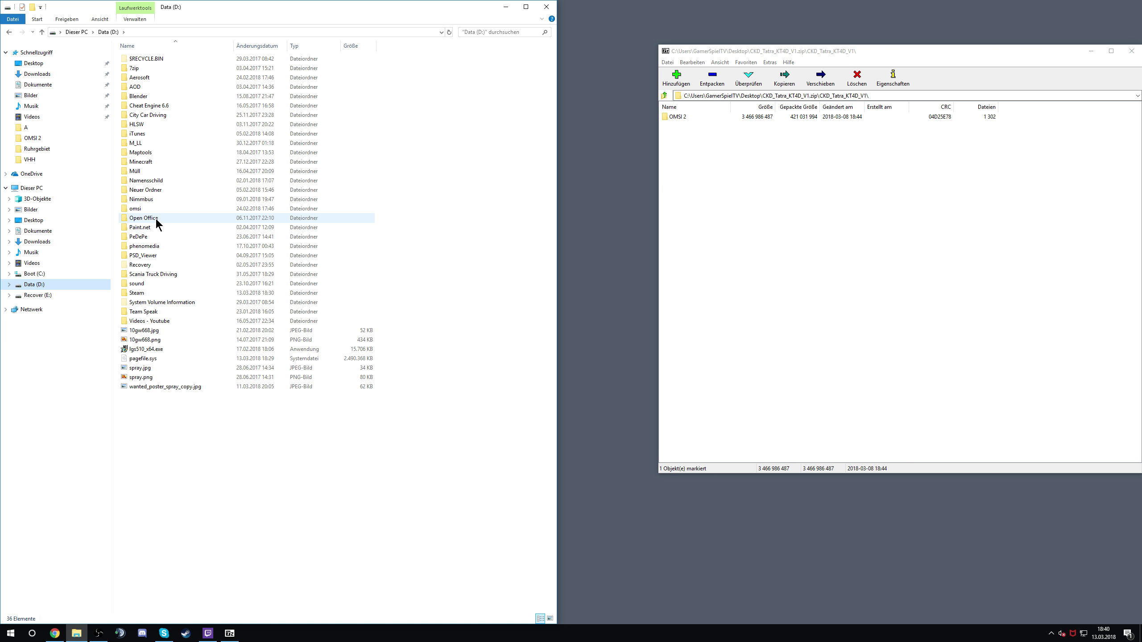
pyautogui.doubleClick(155, 293)
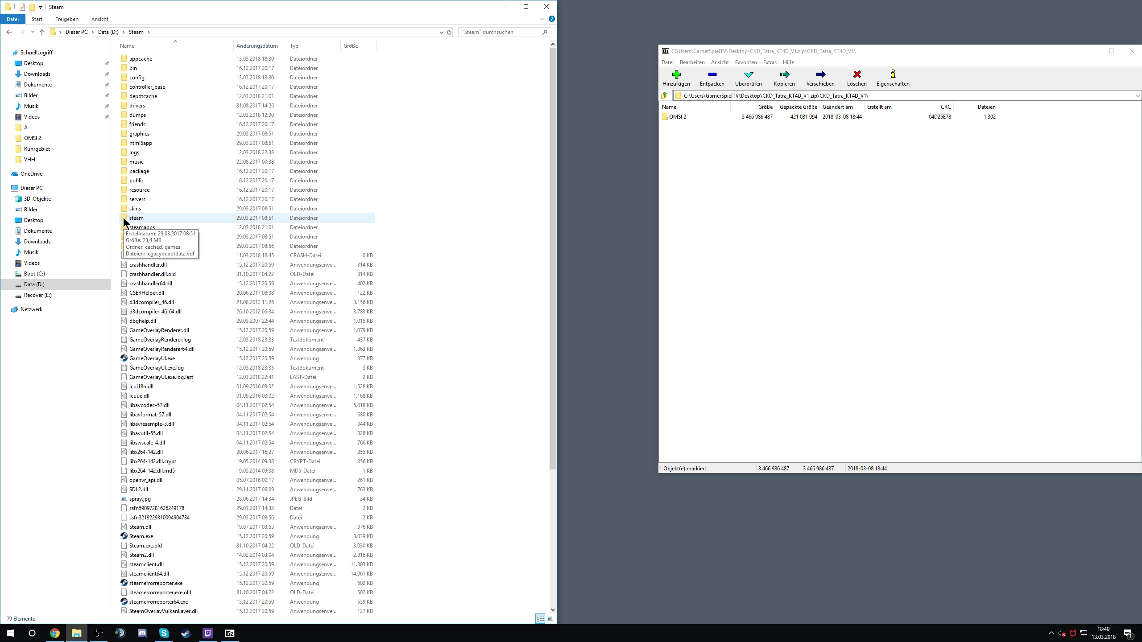
pyautogui.doubleClick(134, 227)
pyautogui.doubleClick(155, 59)
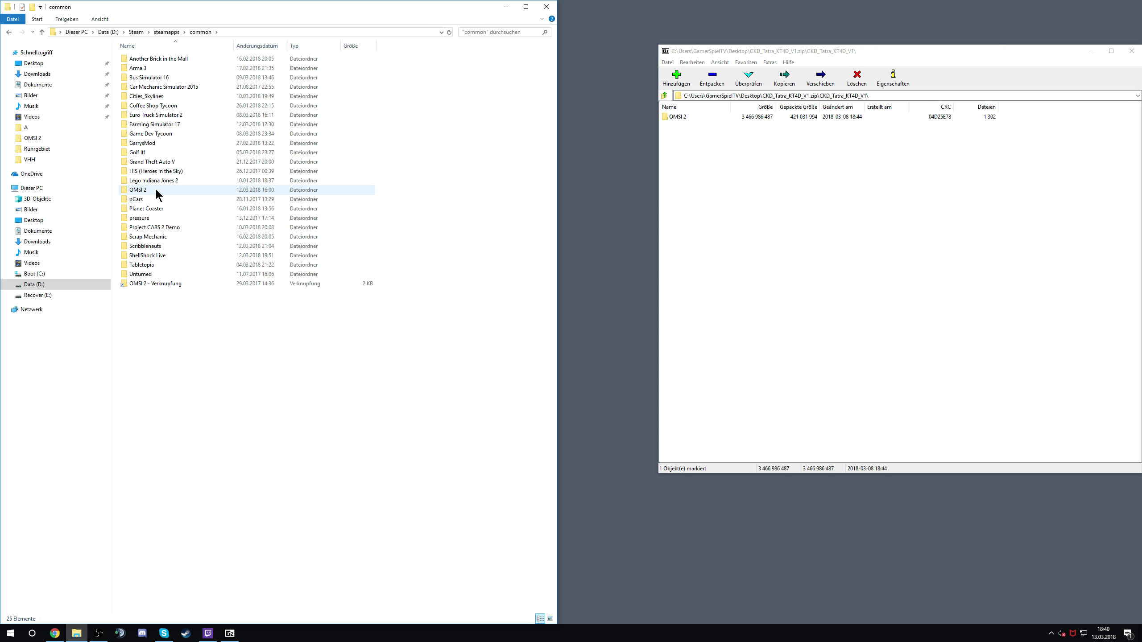
pyautogui.doubleClick(138, 189)
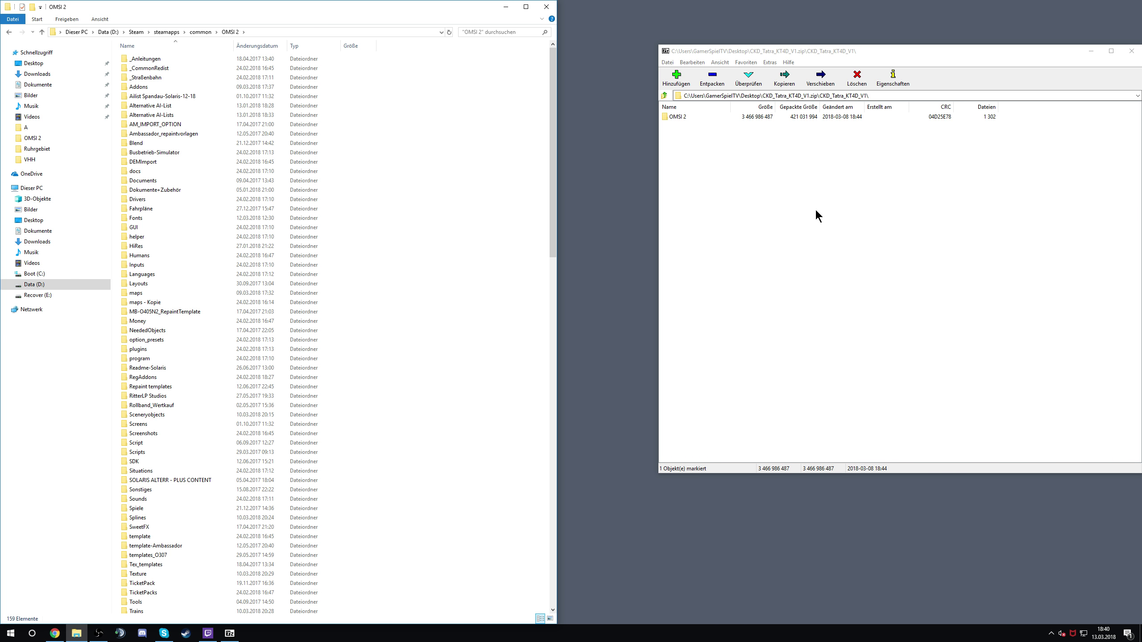
pyautogui.doubleClick(677, 118)
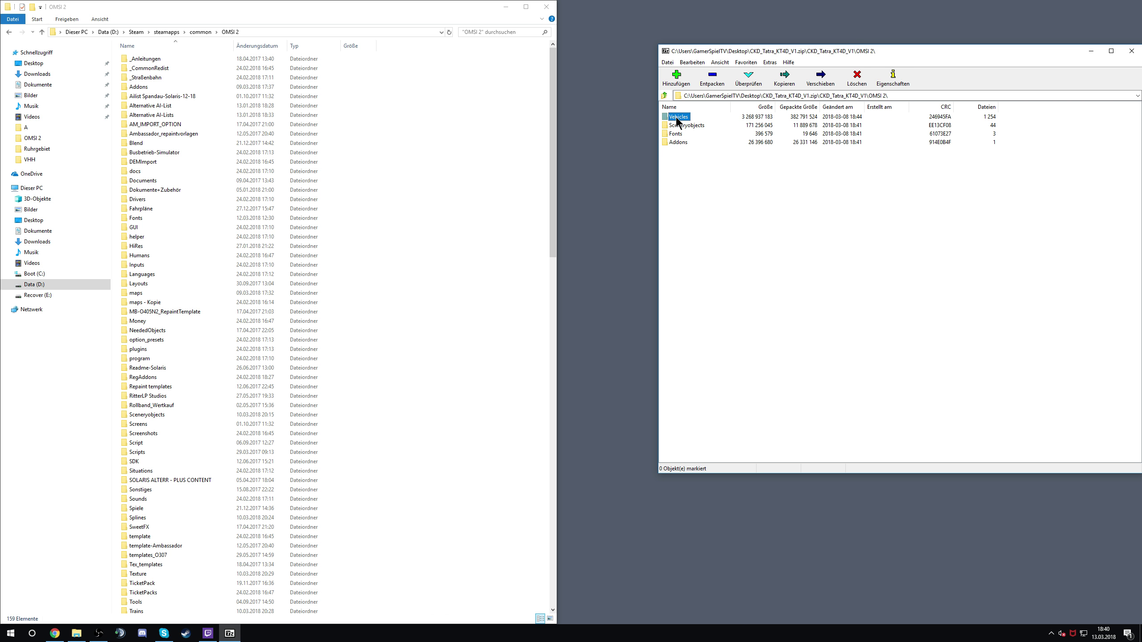
# Try to copy the archive's Vehicles, Sceneryobjects, Fonts and Addons folders into the OMSI 2 game folder, cancelling the transfer
pyautogui.moveTo(676, 167); pyautogui.dragTo(680, 116)
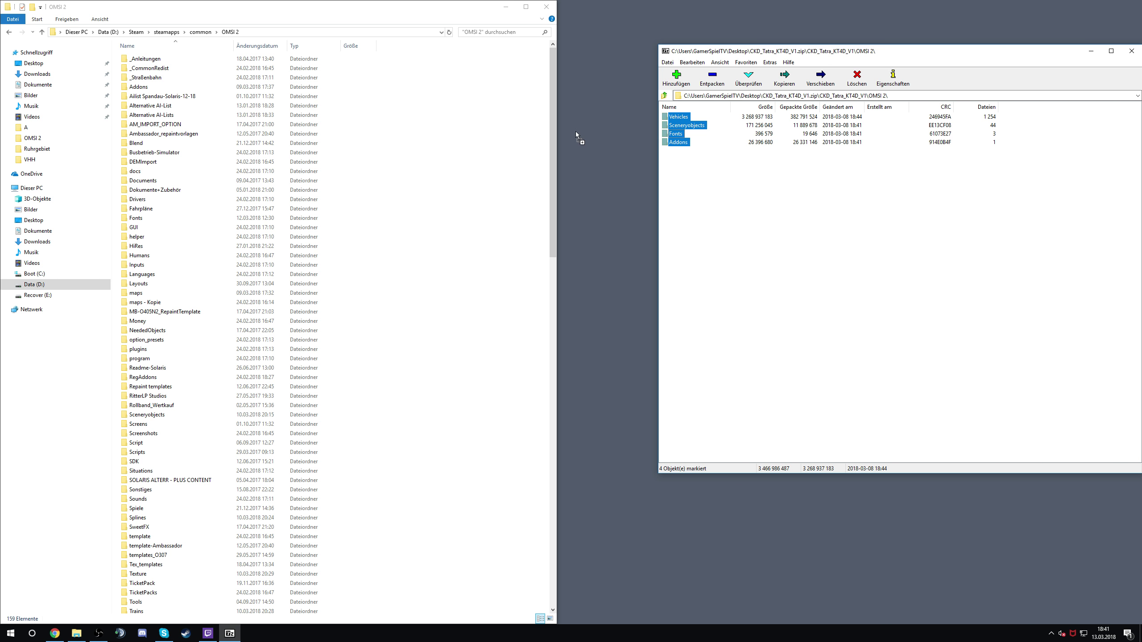
pyautogui.moveTo(575, 131); pyautogui.dragTo(466, 138)
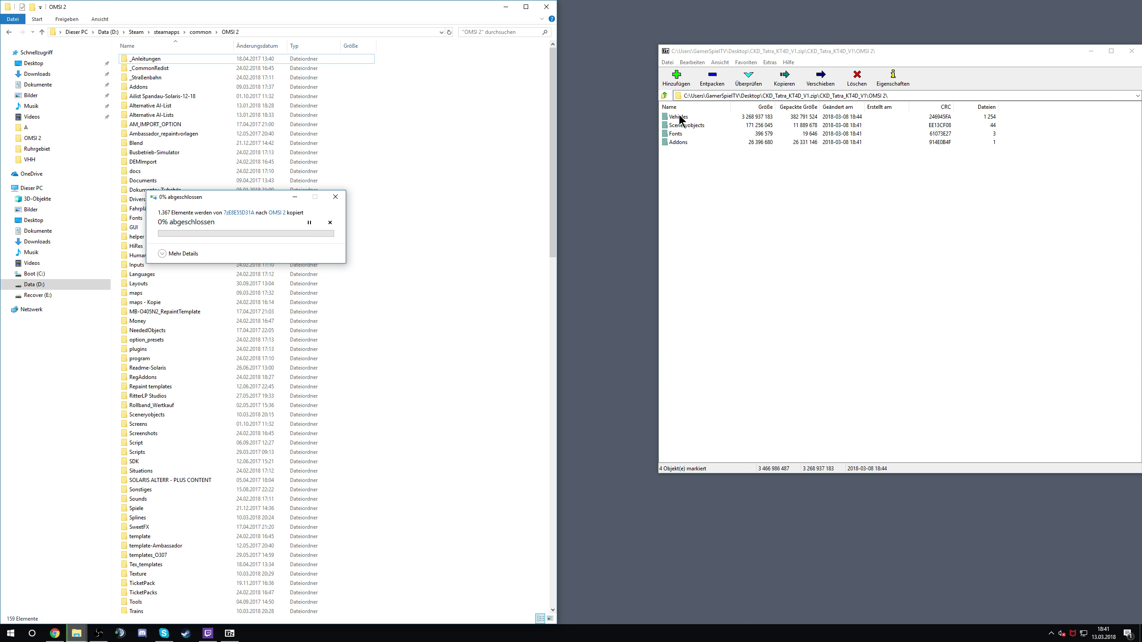
pyautogui.click(330, 222)
# Examine the files in the archive's Vehicles\Tatra_KT4Dtm folder and return to its Vehicles folder
pyautogui.doubleClick(677, 118)
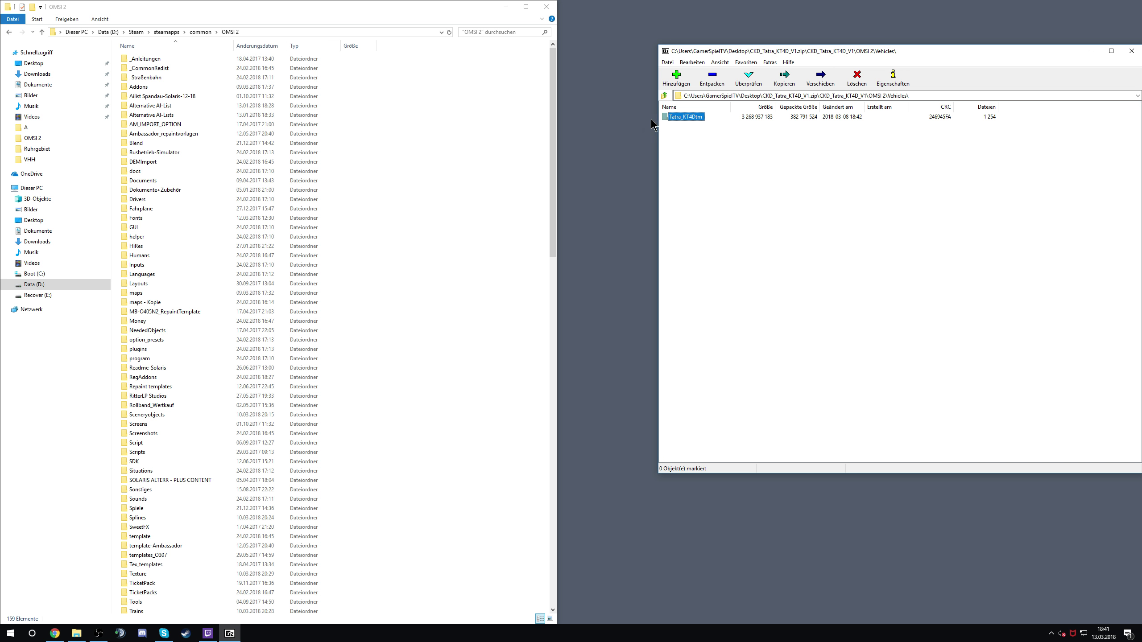
pyautogui.doubleClick(677, 117)
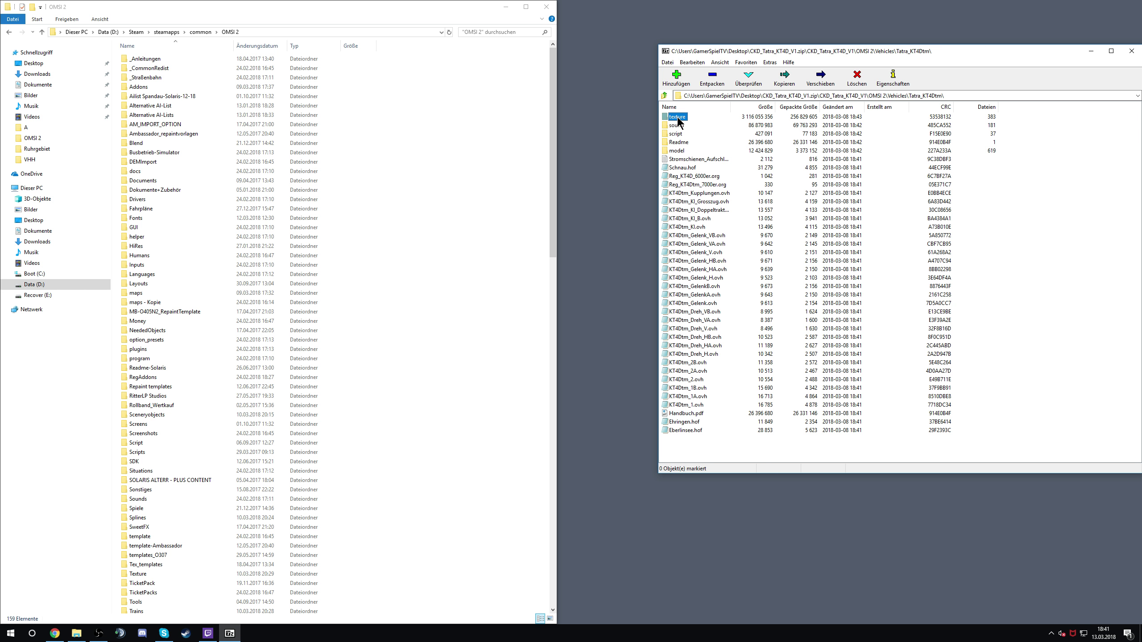
pyautogui.moveTo(686, 450); pyautogui.dragTo(676, 112)
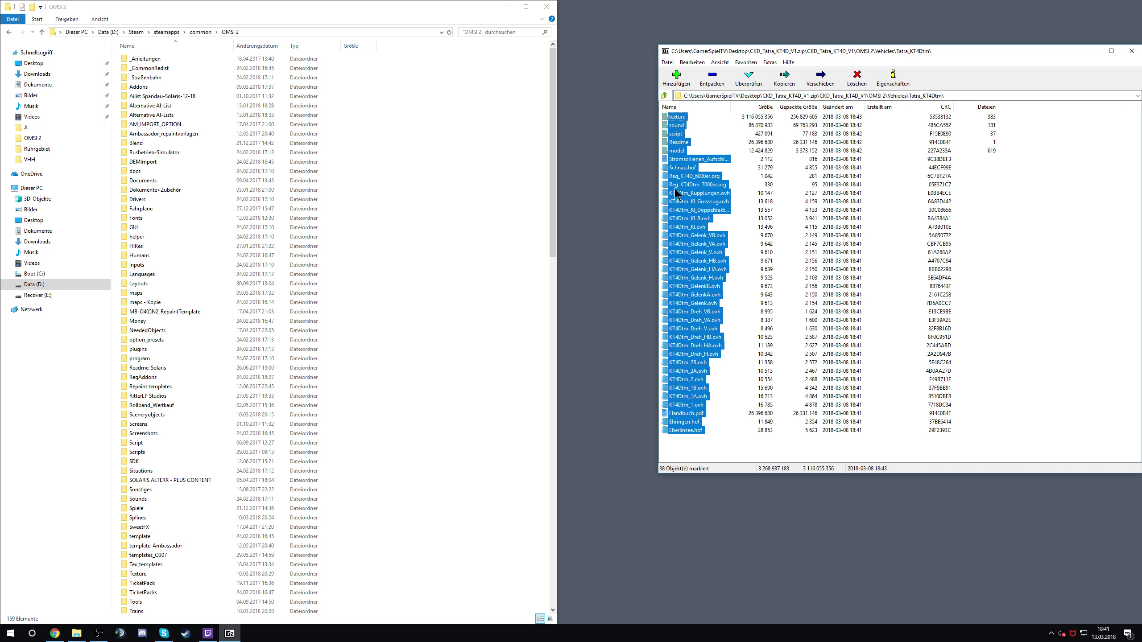
pyautogui.click(693, 128)
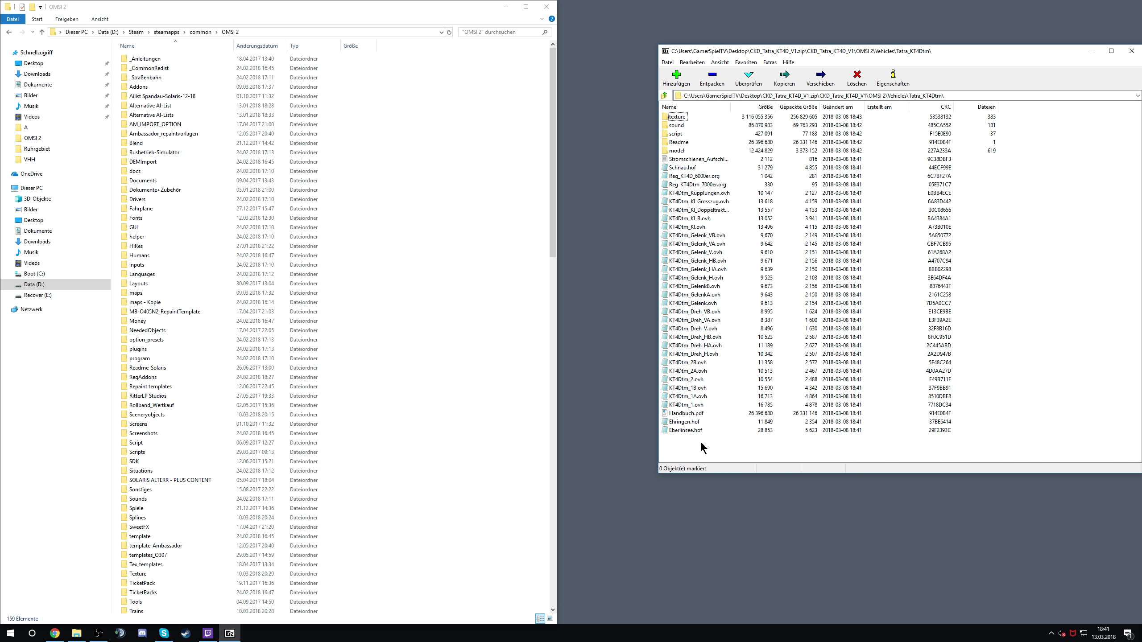
pyautogui.click(664, 96)
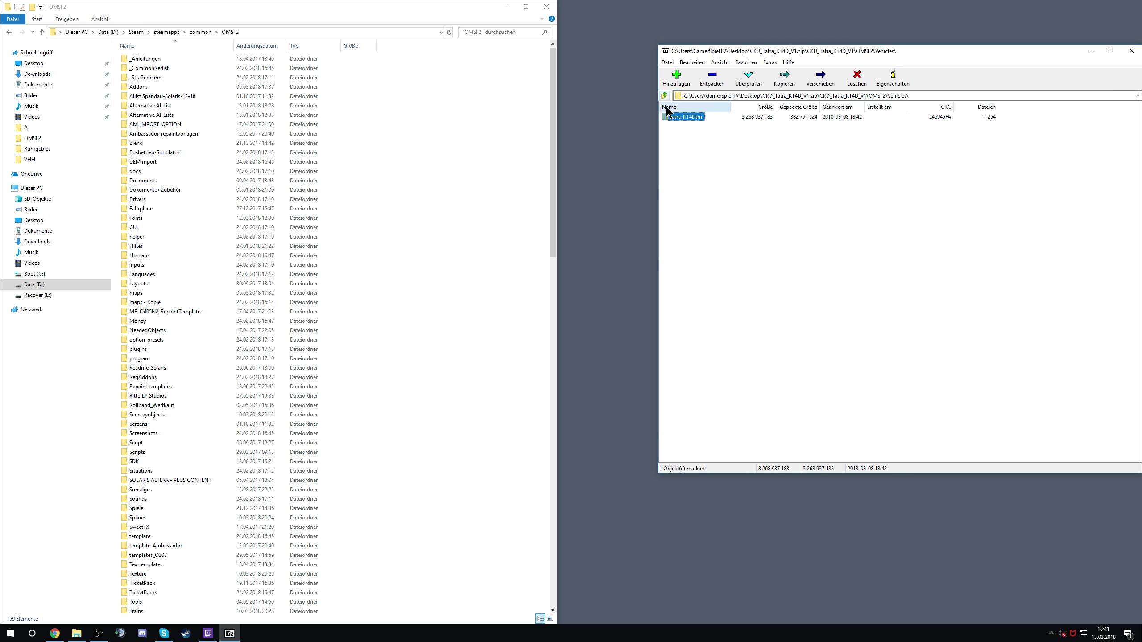
# Inspect the game's Vehicles folder and its DBC_Chicago_Citybus subfolder for comparison, and return to the OMSI 2 folder
pyautogui.scroll(-20, 472, 360)
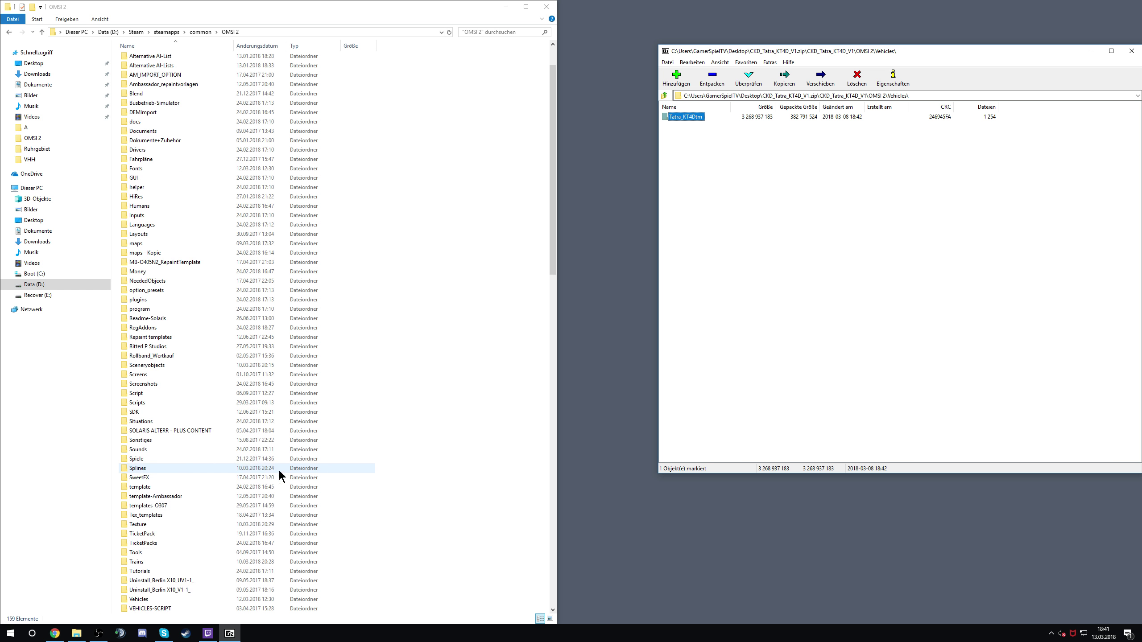
pyautogui.doubleClick(132, 604)
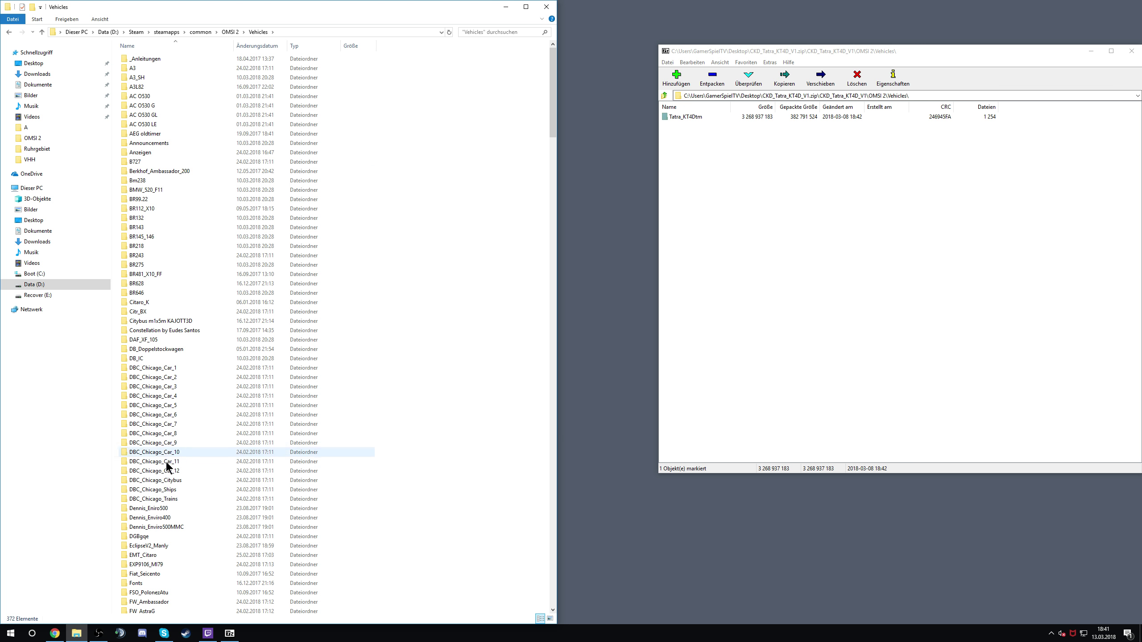
pyautogui.doubleClick(179, 481)
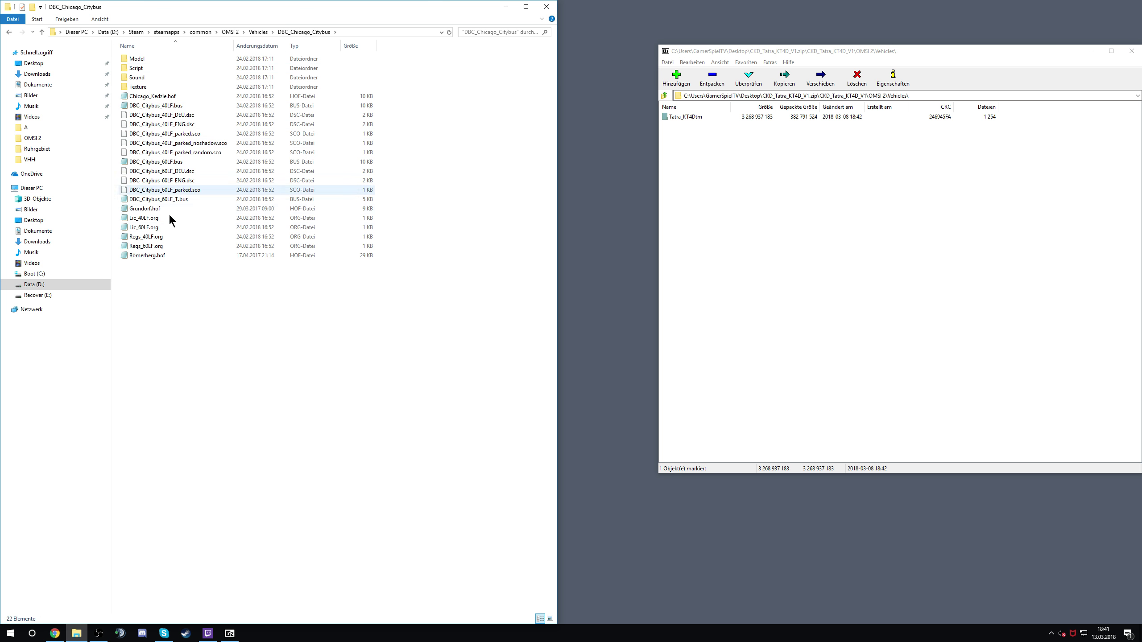
pyautogui.click(9, 32)
pyautogui.click(9, 32)
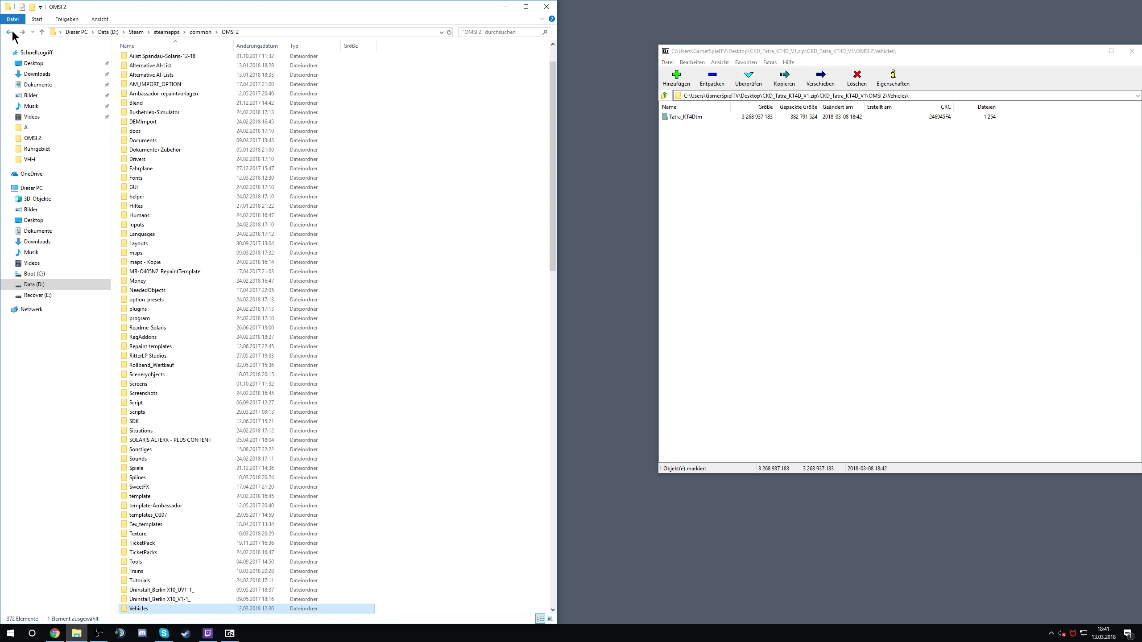
# Examine the contents of the archive's Sceneryobjects, Fonts and Addons folders one after another
pyautogui.click(661, 93)
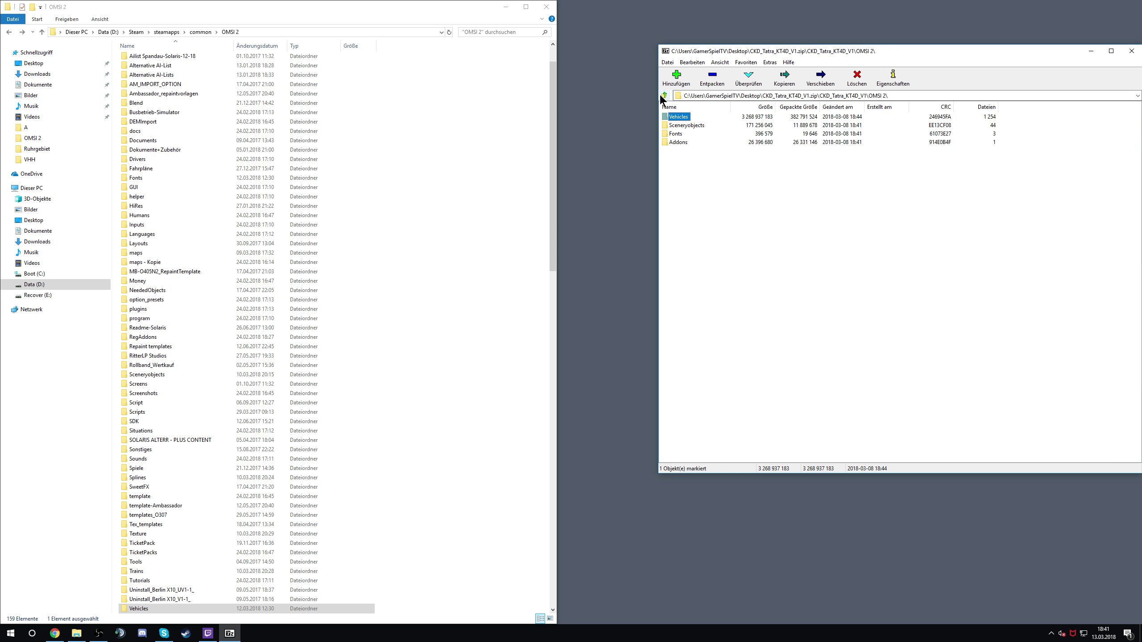
pyautogui.doubleClick(685, 128)
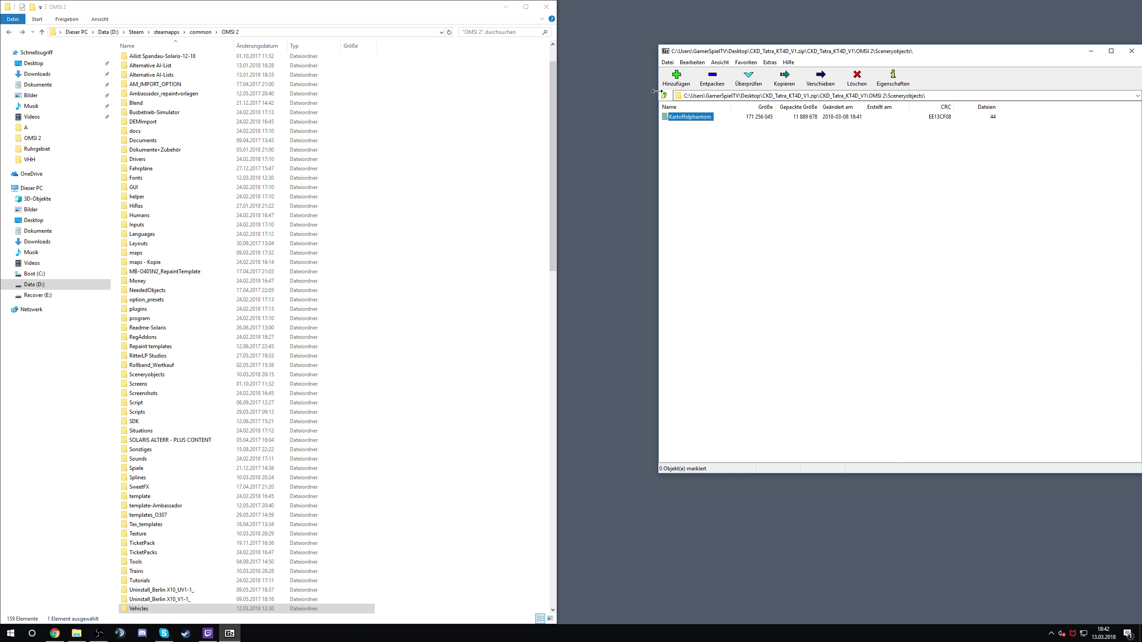
pyautogui.click(664, 96)
pyautogui.doubleClick(677, 134)
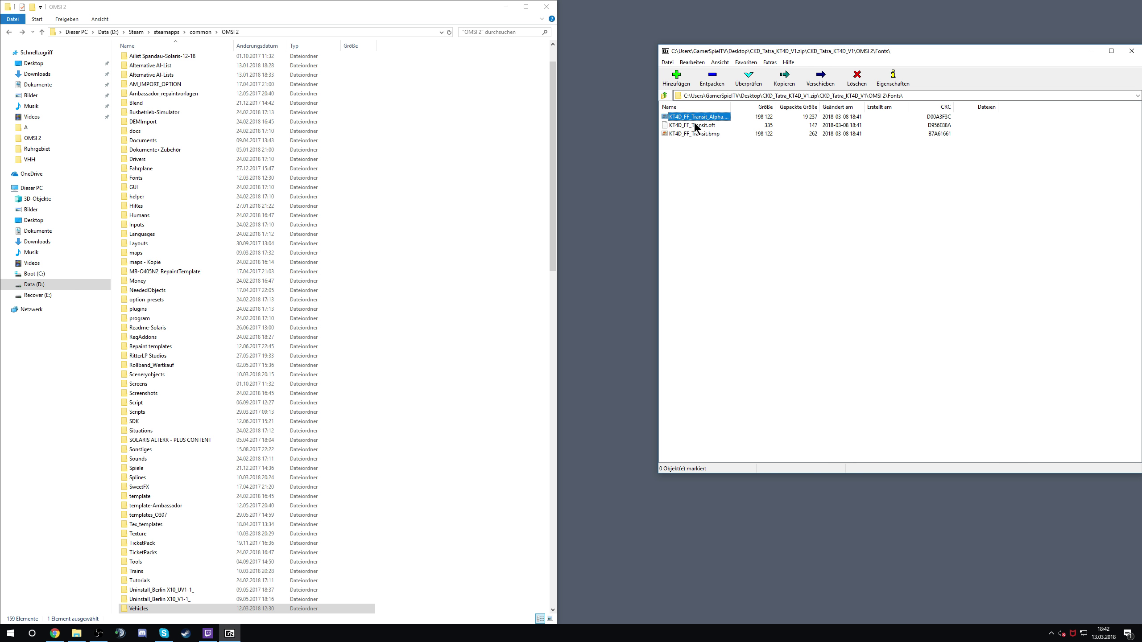
pyautogui.click(665, 95)
pyautogui.doubleClick(678, 143)
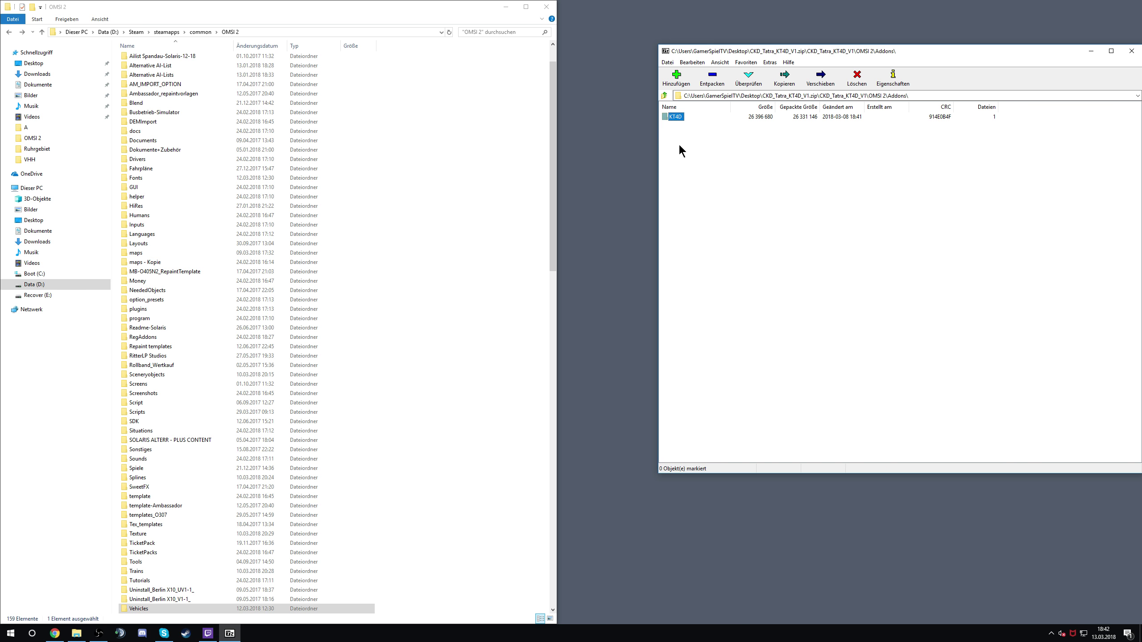
# Close the Tatra archive and open the Manningen V1.02 100% Freeware folder inside the Manningen archive from the desktop
pyautogui.click(665, 96)
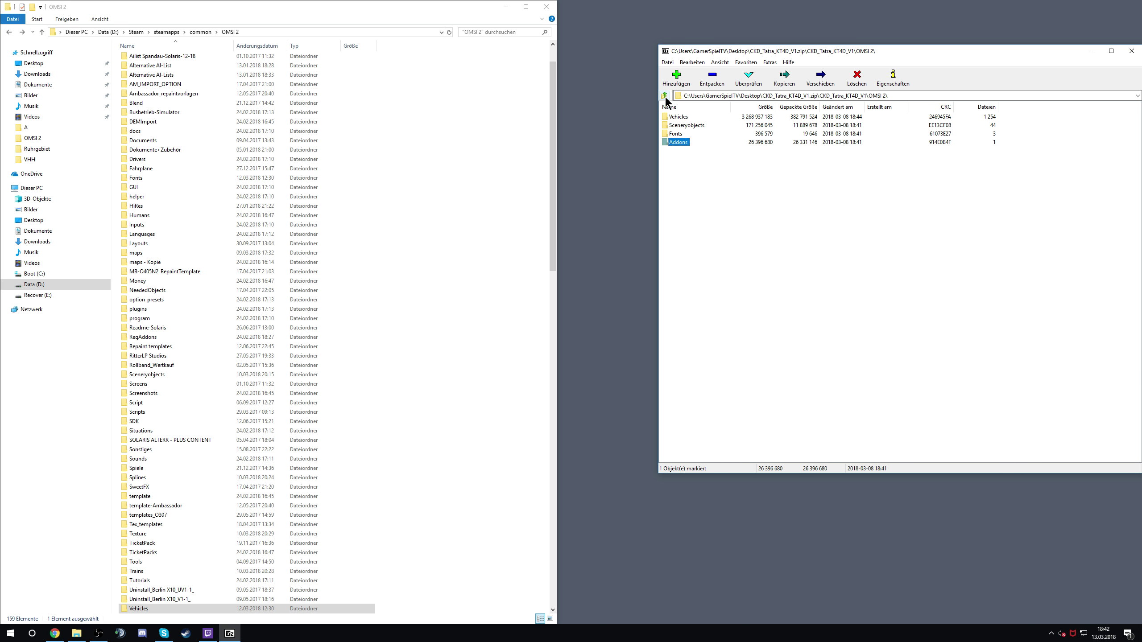
pyautogui.click(1132, 52)
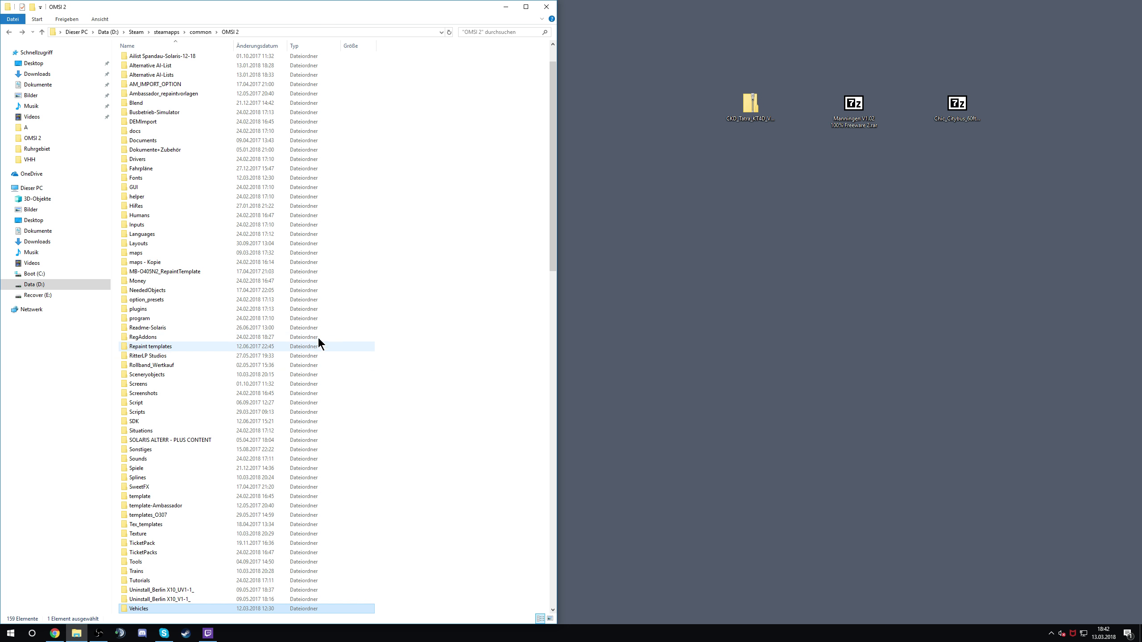
pyautogui.hotkey('alt', 'Tab')
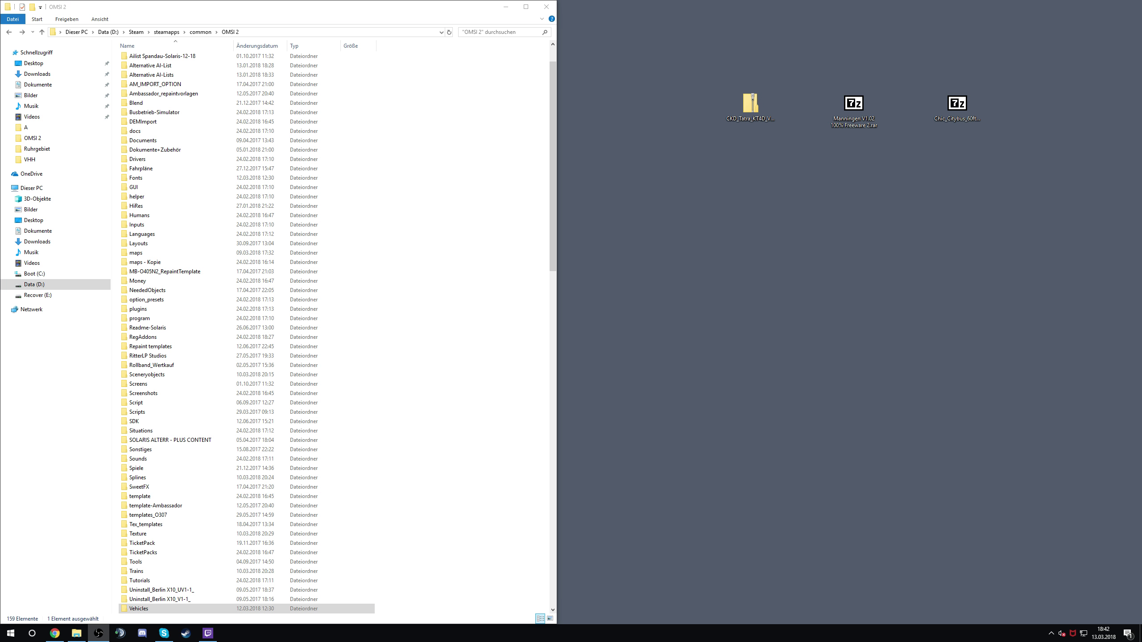
pyautogui.doubleClick(833, 112)
pyautogui.doubleClick(717, 118)
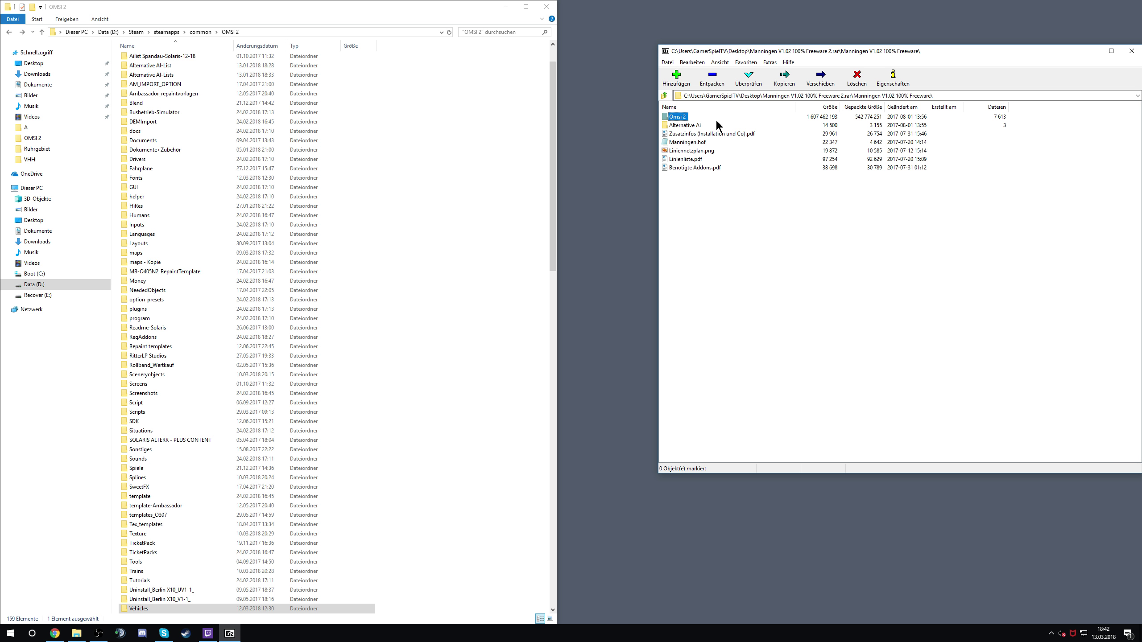
# Read through Benötigte Addons.pdf from the archive, covering the required maps, add-on links and MapTools note, and close it
pyautogui.doubleClick(698, 167)
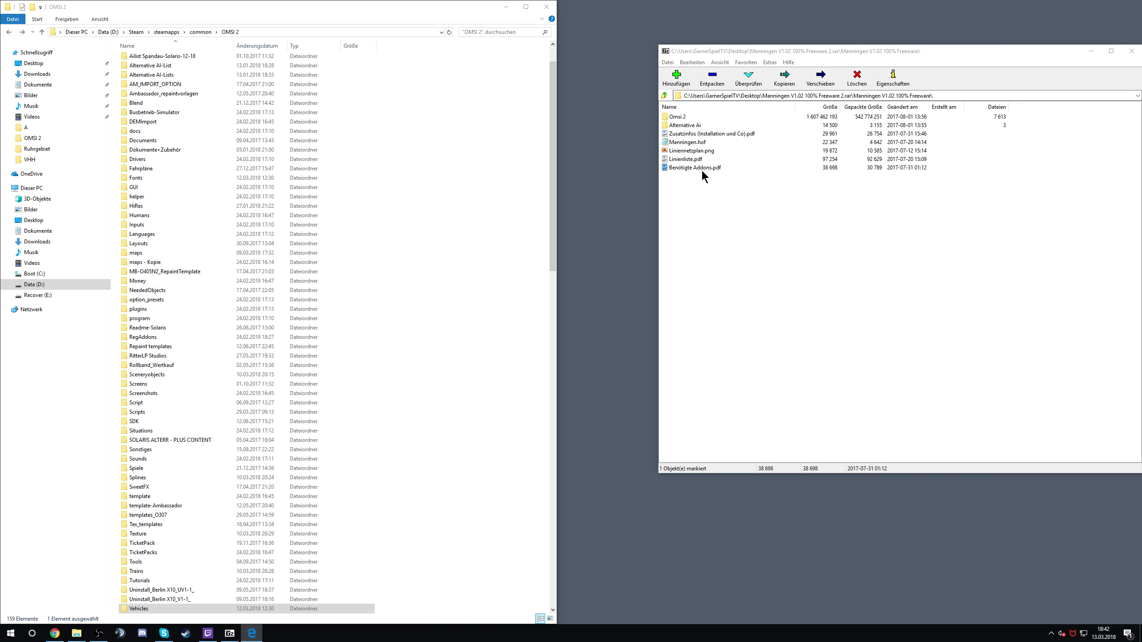
pyautogui.doubleClick(600, 77)
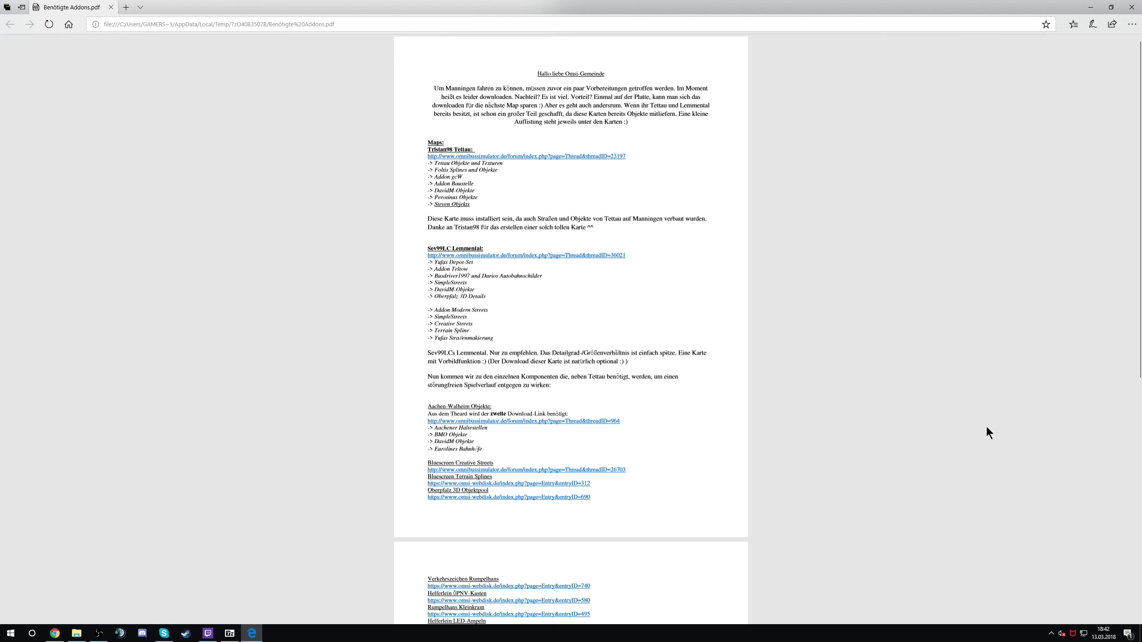
pyautogui.scroll(-3, 497, 138)
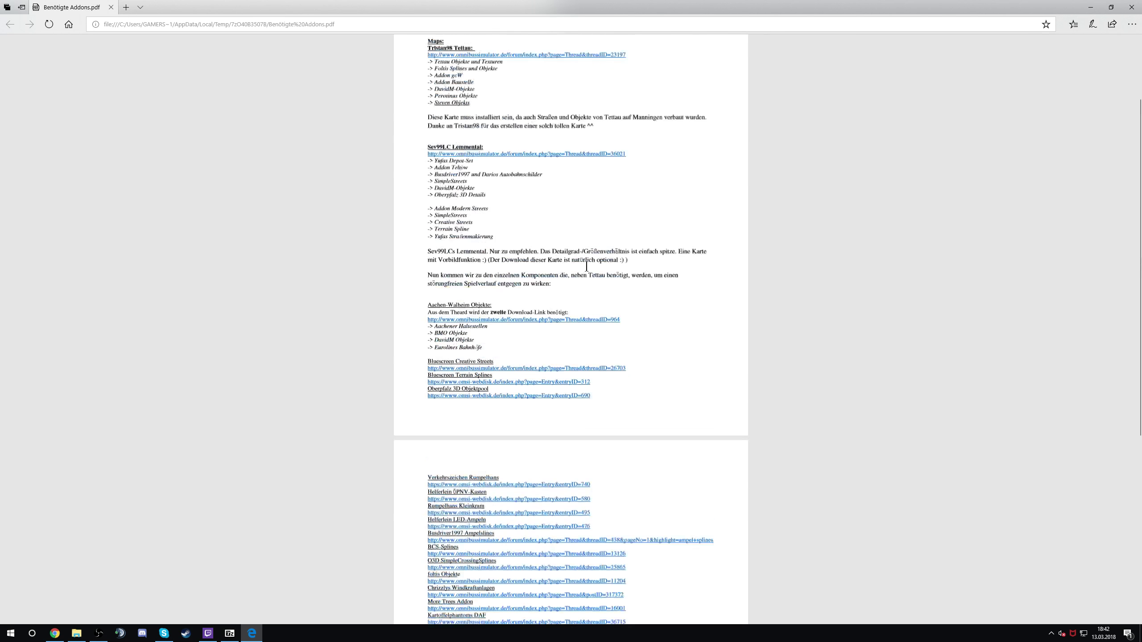
pyautogui.scroll(3, 695, 171)
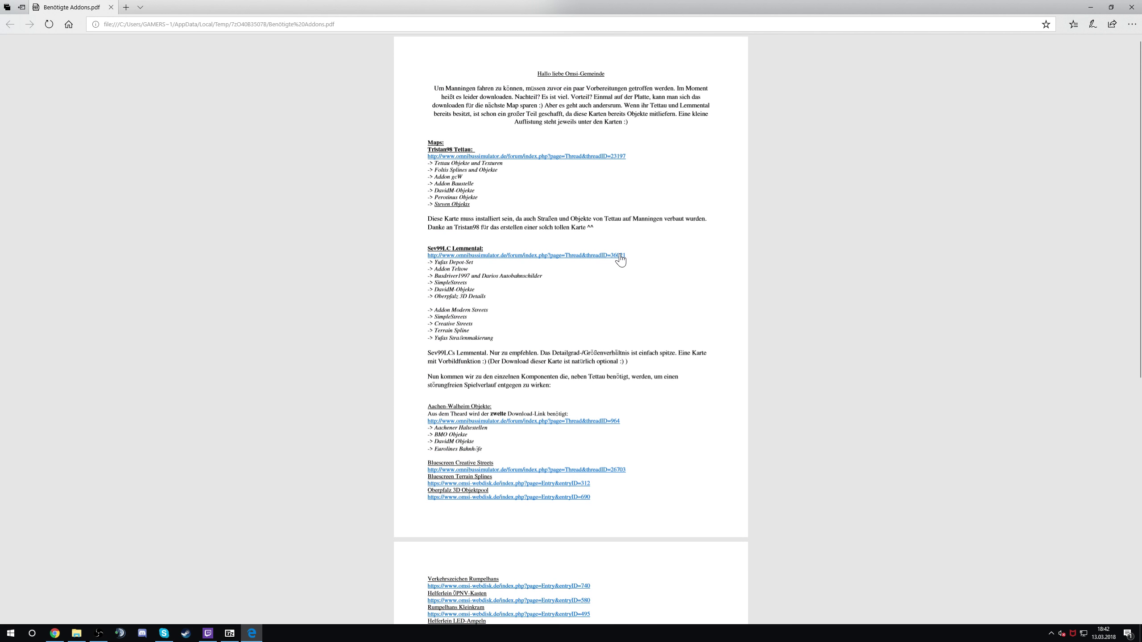
pyautogui.scroll(5, 364, 293)
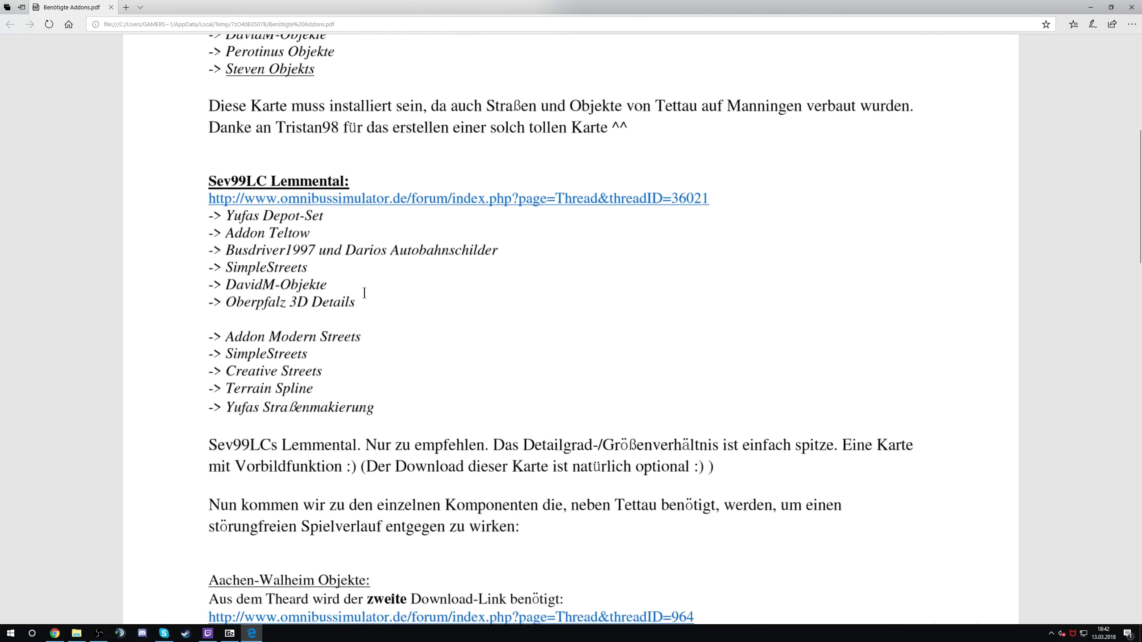
pyautogui.scroll(8, 364, 293)
pyautogui.scroll(-2, 363, 292)
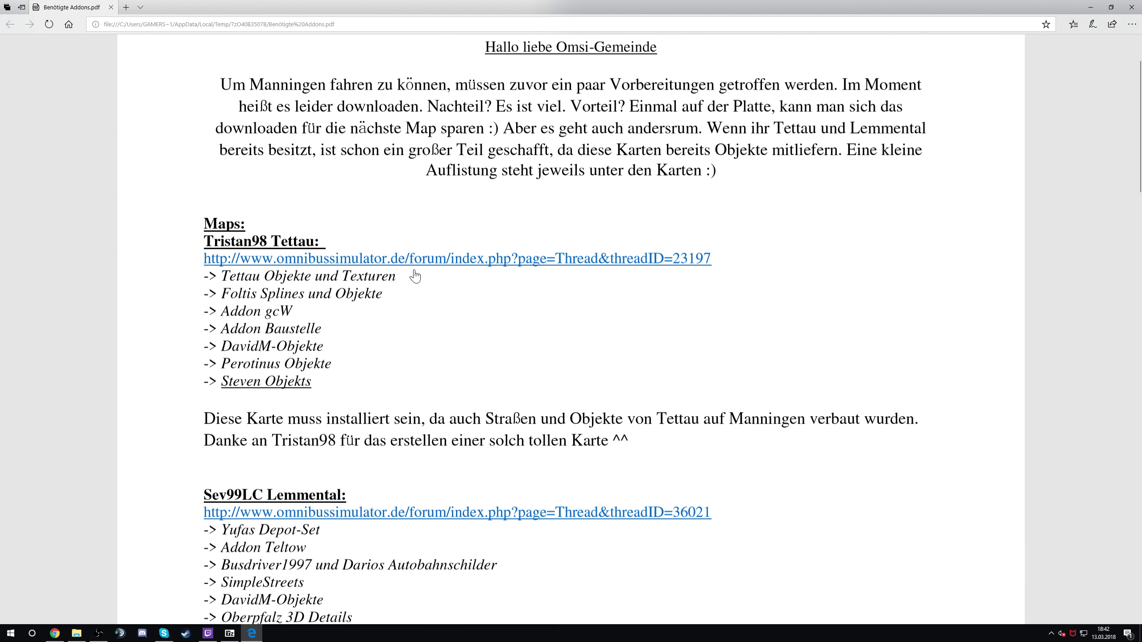
pyautogui.scroll(-8, 450, 288)
pyautogui.scroll(-20, 392, 165)
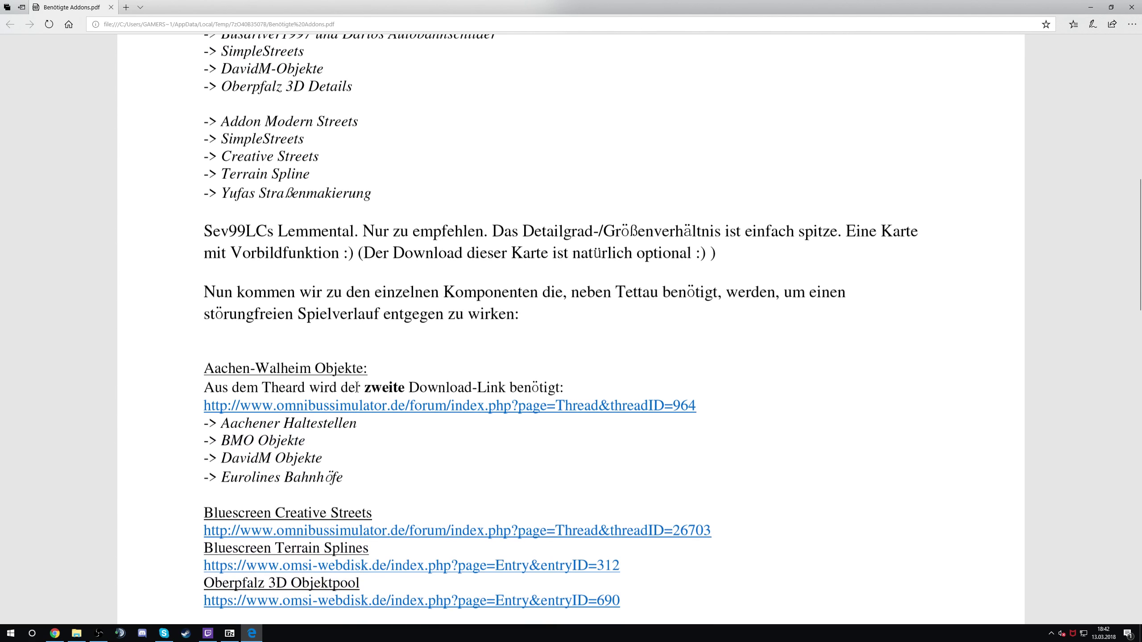
pyautogui.scroll(-4, 369, 430)
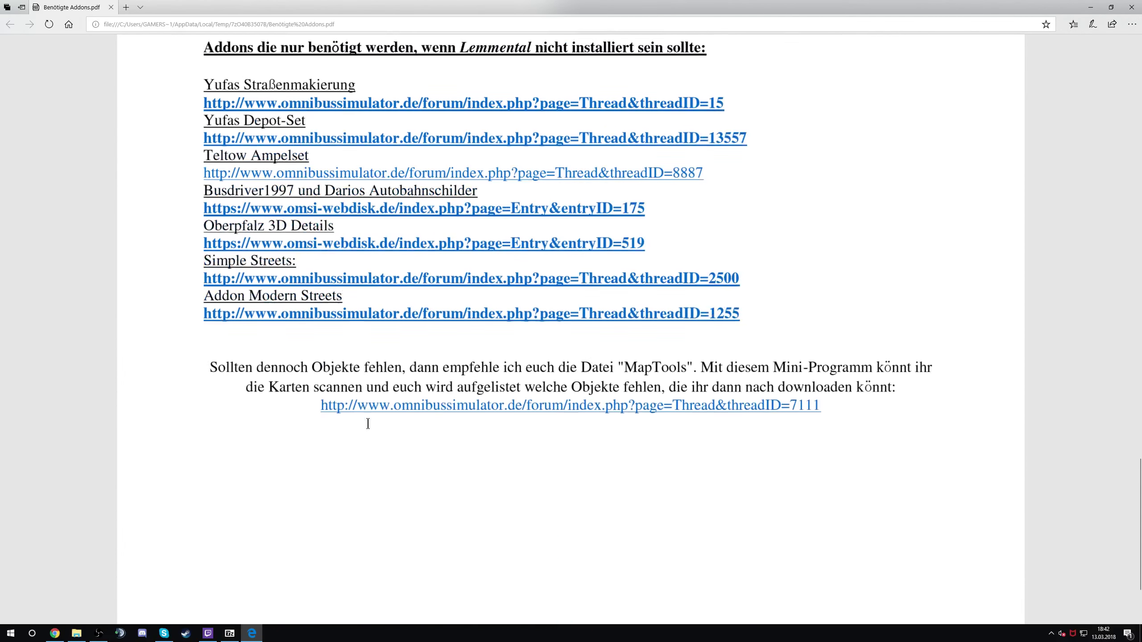
pyautogui.scroll(9, 372, 428)
pyautogui.scroll(3, 374, 411)
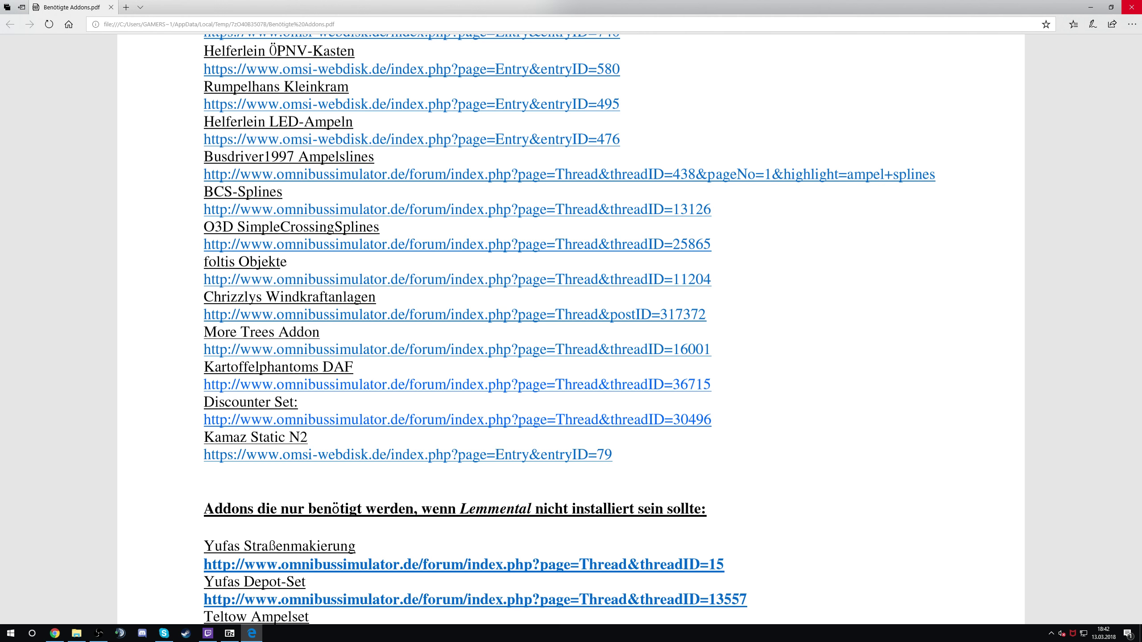
pyautogui.scroll(2, 955, 272)
pyautogui.scroll(2, 858, 257)
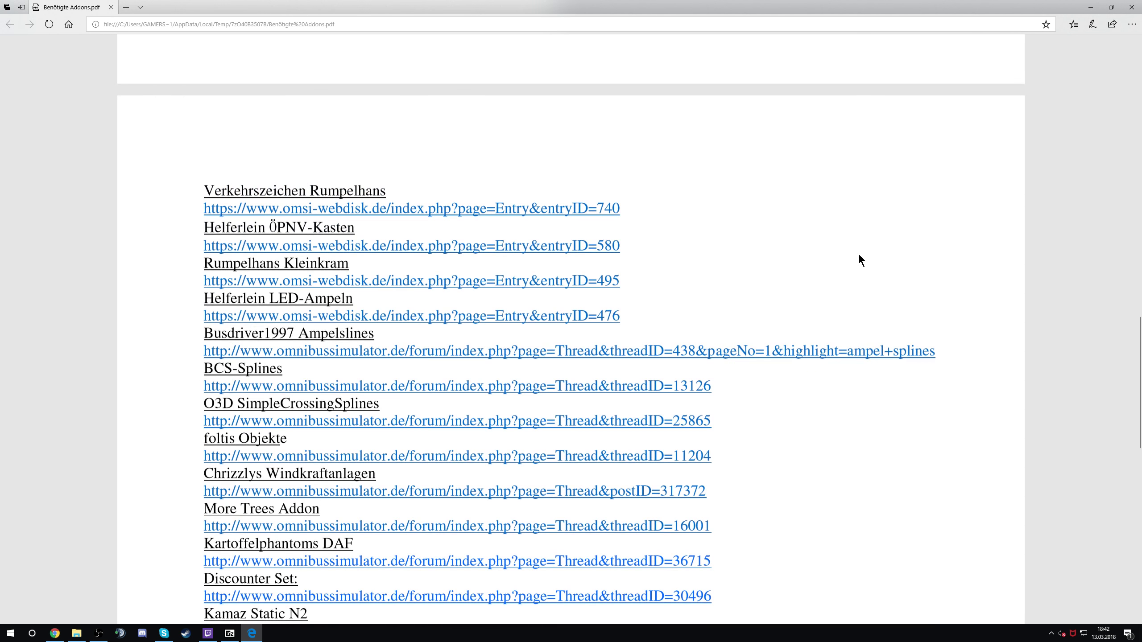
pyautogui.scroll(15, 856, 261)
pyautogui.scroll(-8, 493, 350)
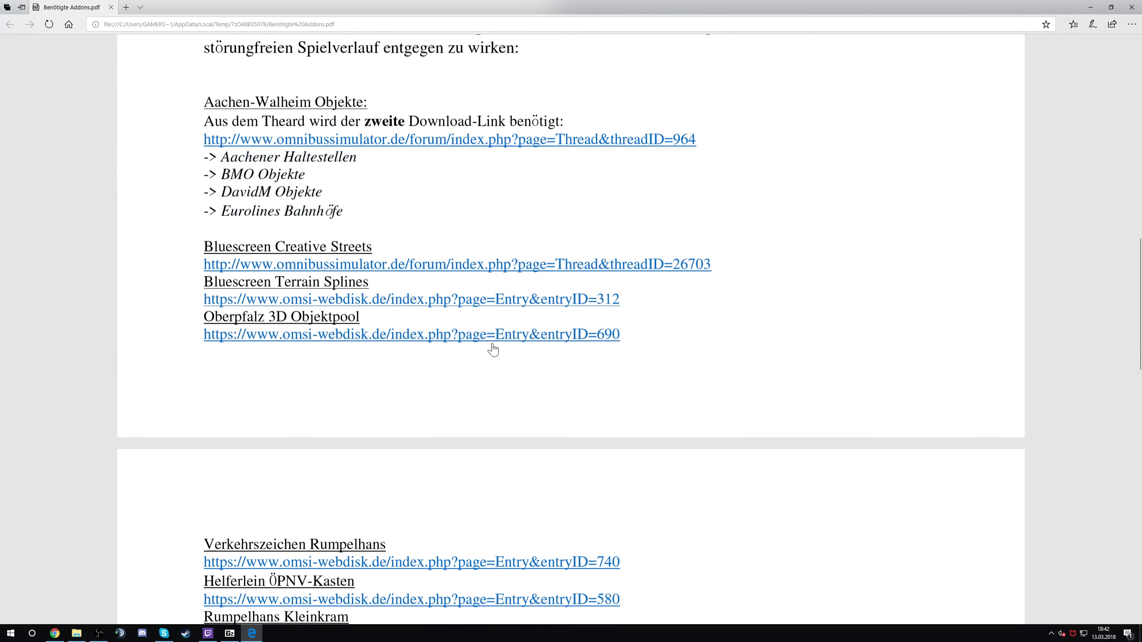
pyautogui.scroll(-20, 493, 350)
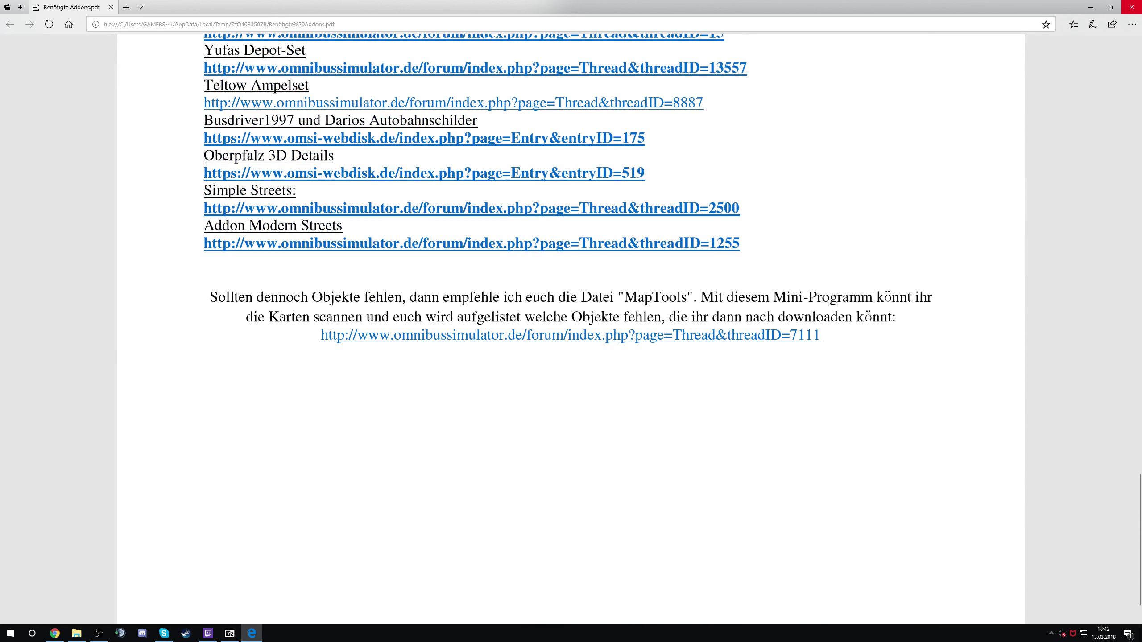
pyautogui.click(1132, 6)
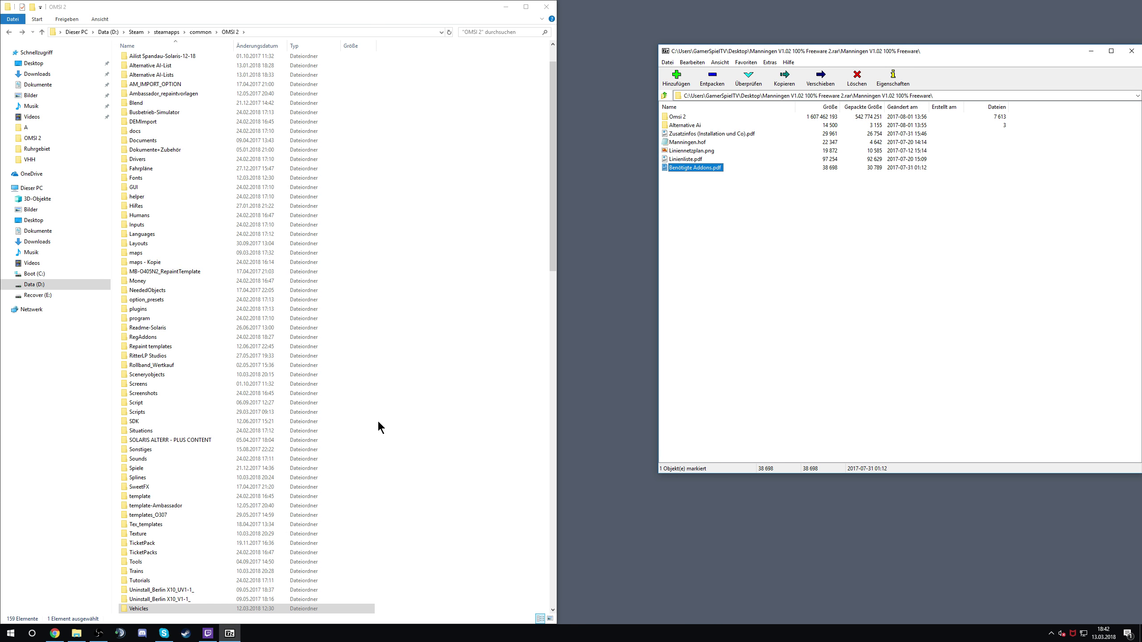
# Run maptools.exe from the OMSI 2 folder and start its analysis of the Manningen map folder
pyautogui.scroll(-14, 278, 488)
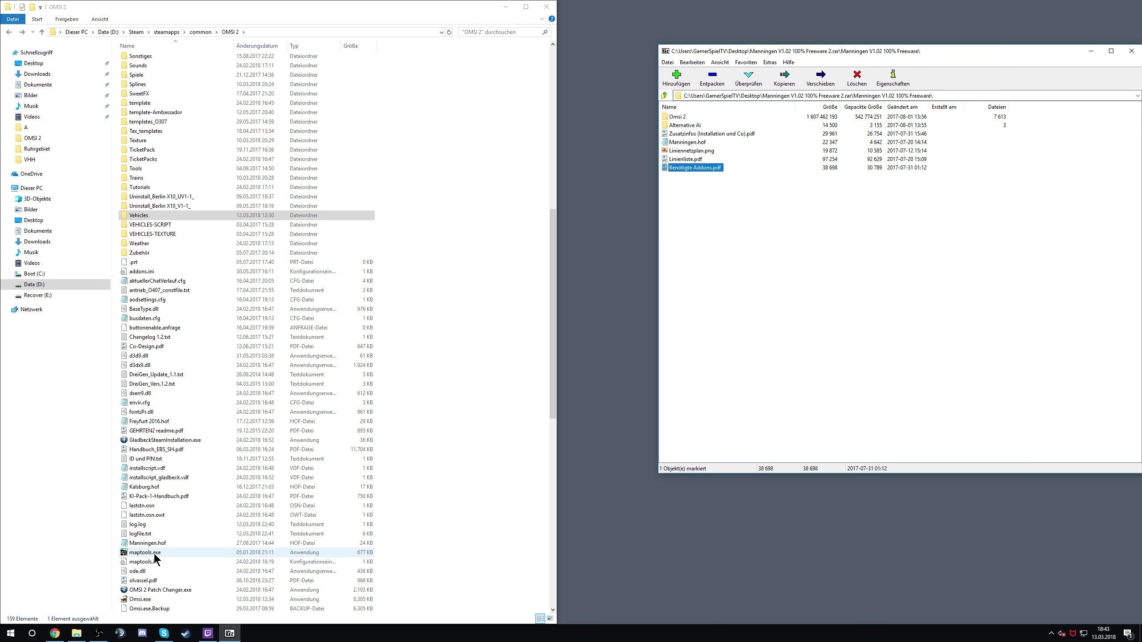
pyautogui.doubleClick(153, 551)
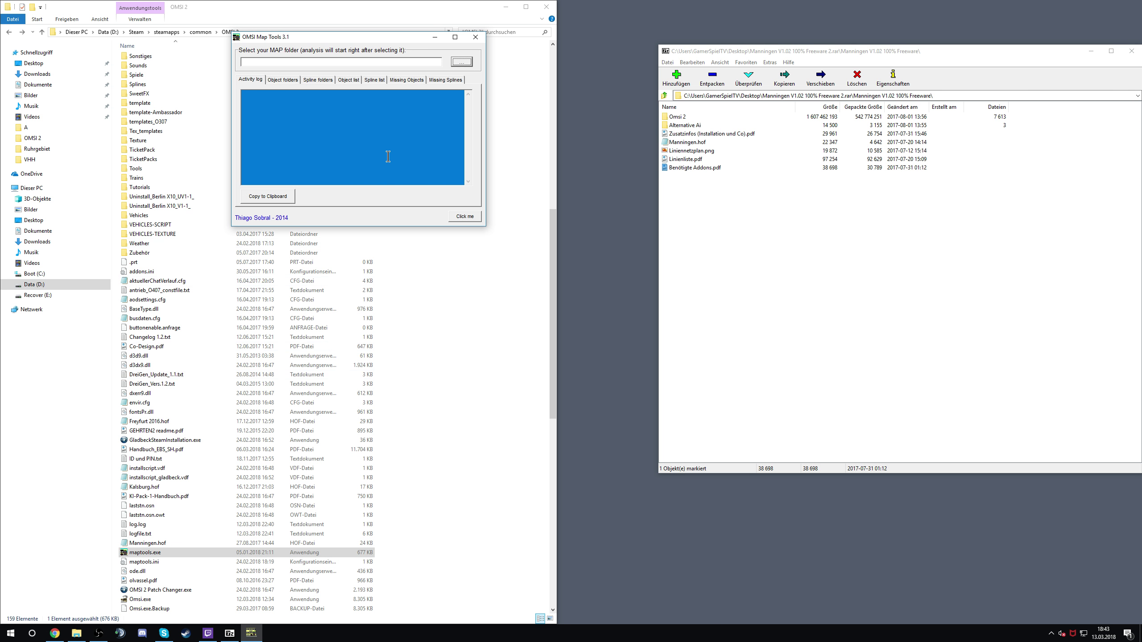
pyautogui.click(461, 61)
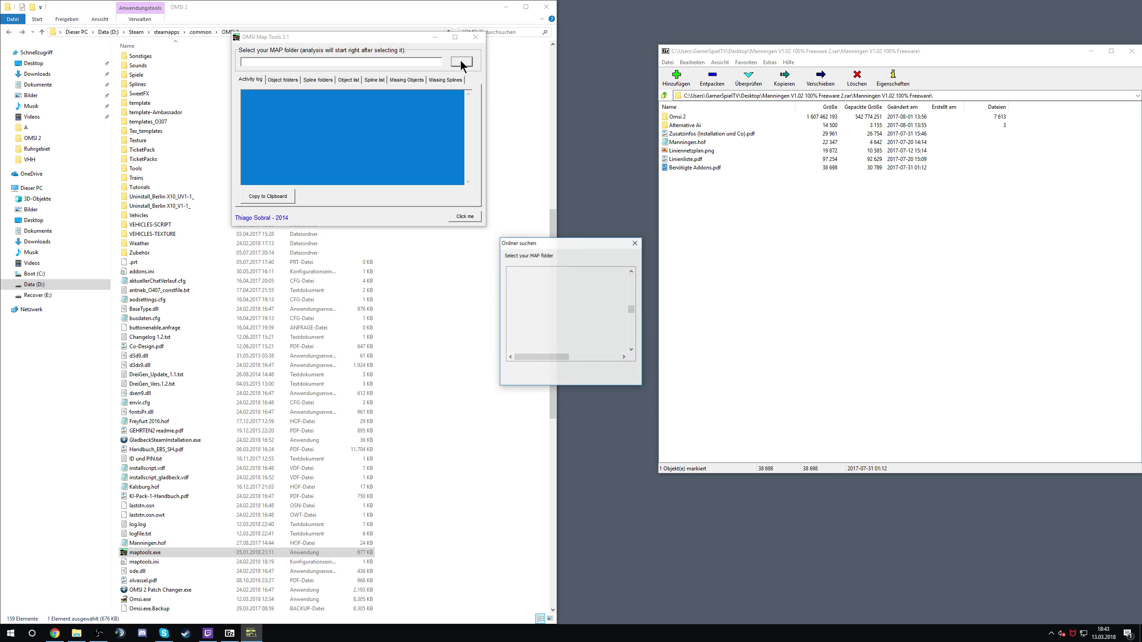
pyautogui.scroll(-5, 603, 315)
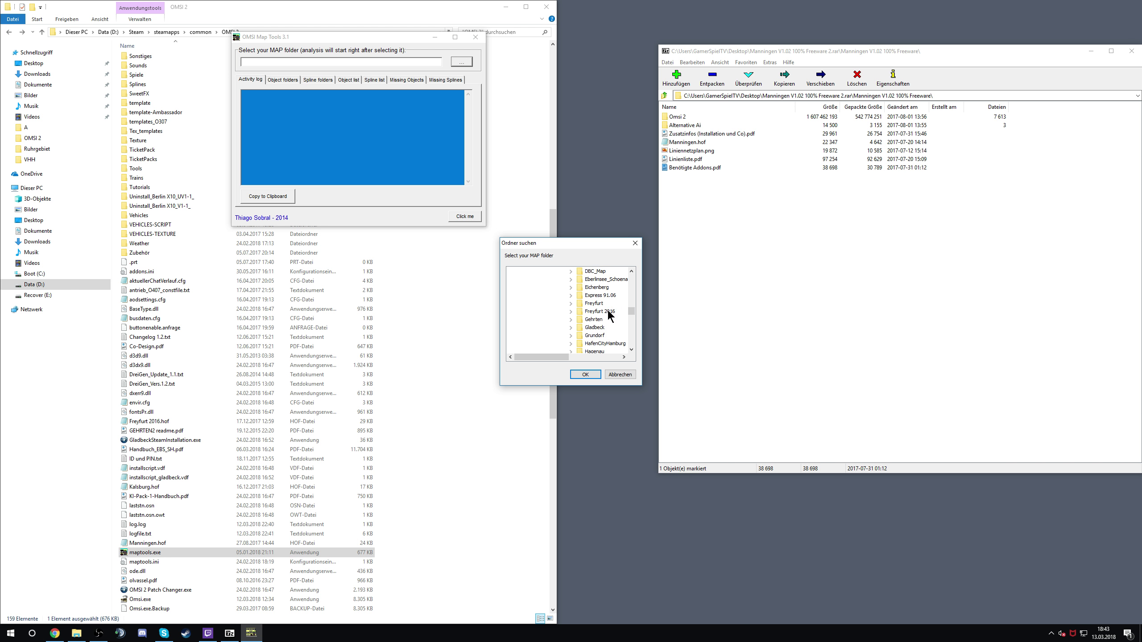
pyautogui.click(601, 335)
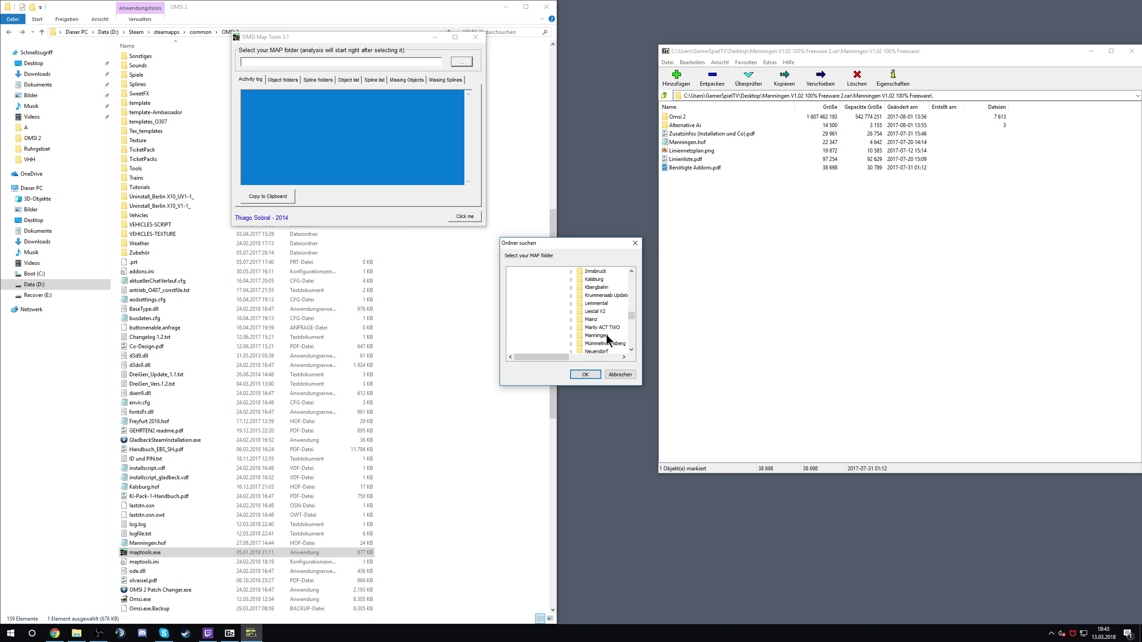
pyautogui.click(586, 375)
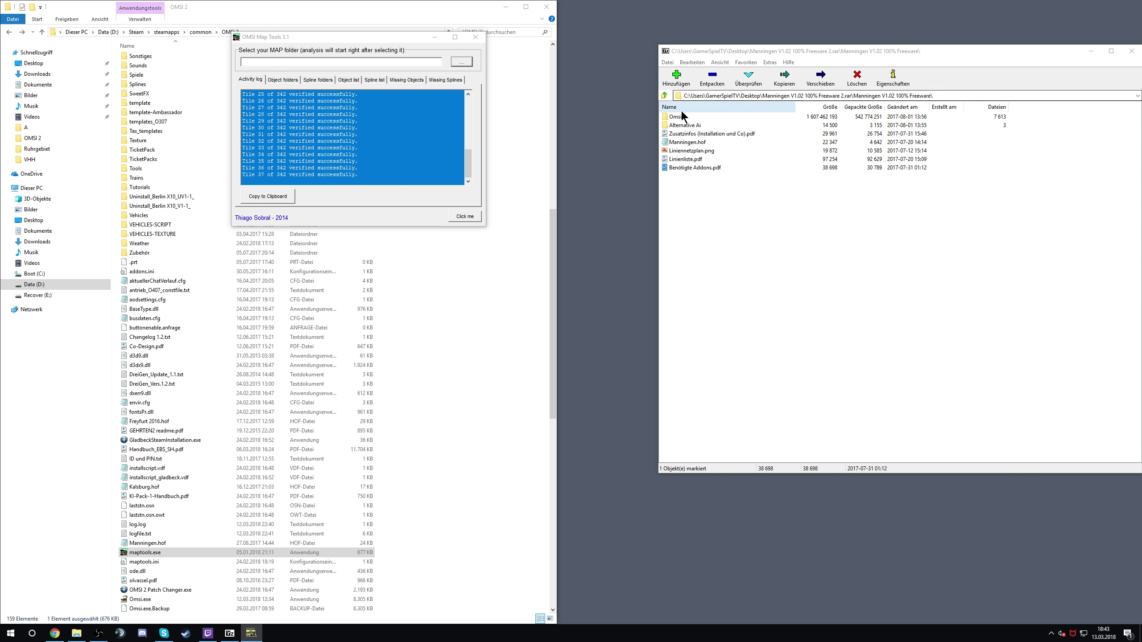
# Select all folders inside the archive's Omsi 2 folder beside the game's directory, and return to the archive's parent folder
pyautogui.click(708, 118)
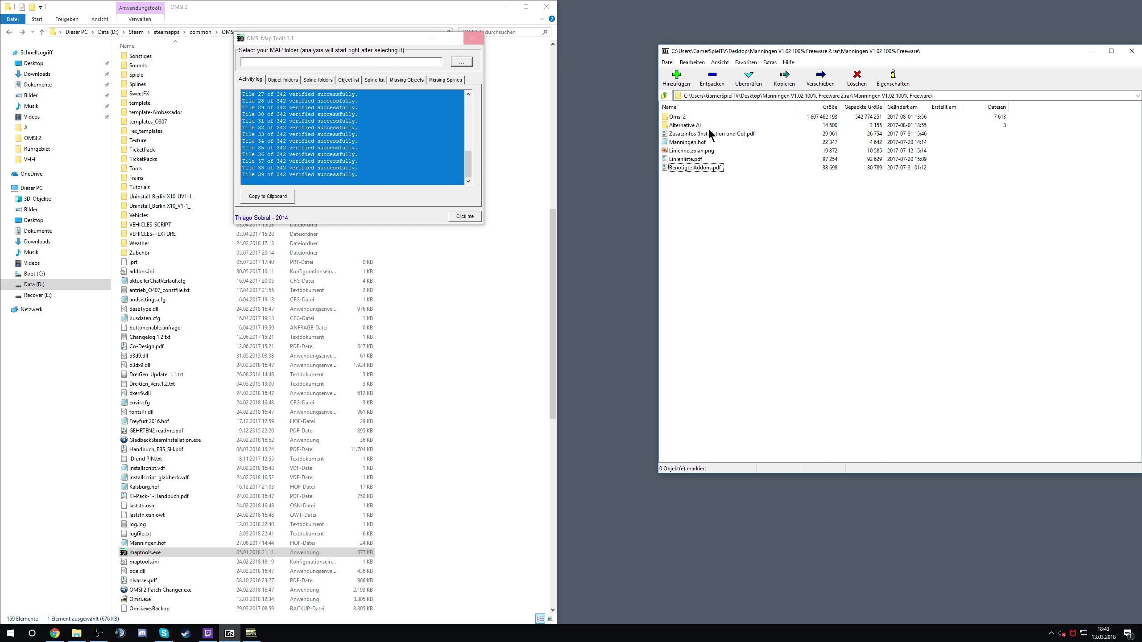
pyautogui.doubleClick(678, 118)
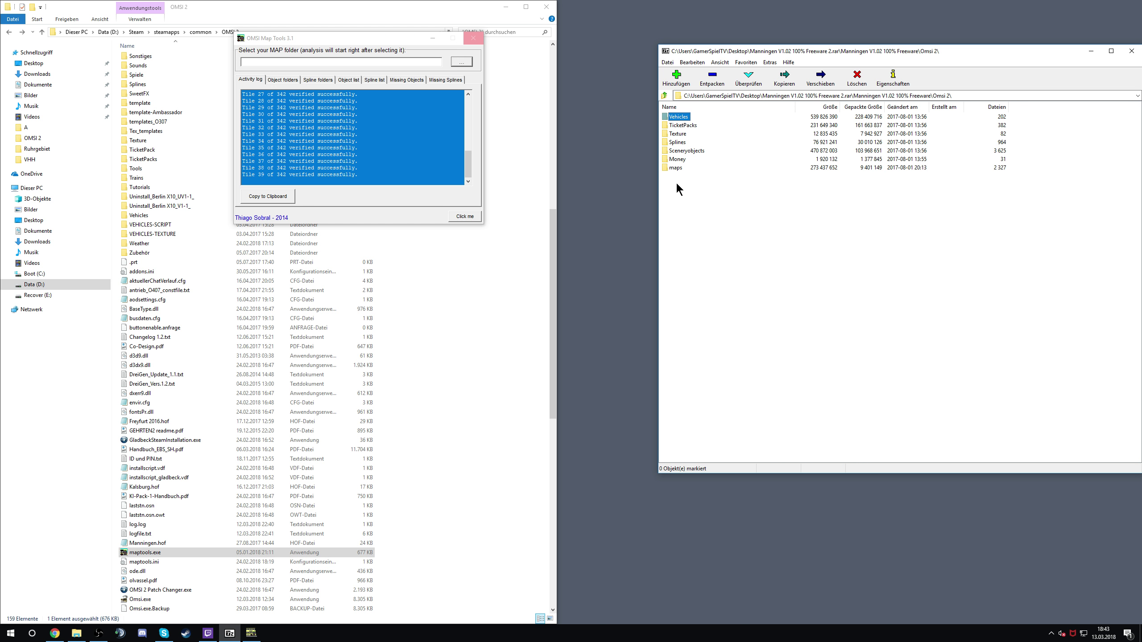
pyautogui.hotkey('ctrl', 'a')
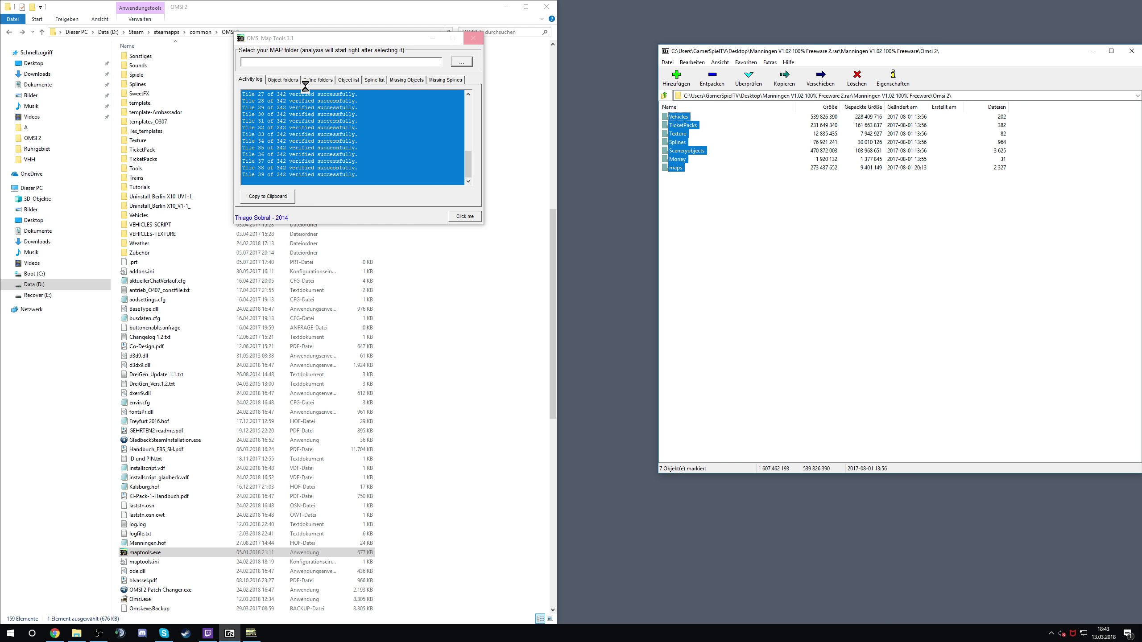
pyautogui.click(225, 13)
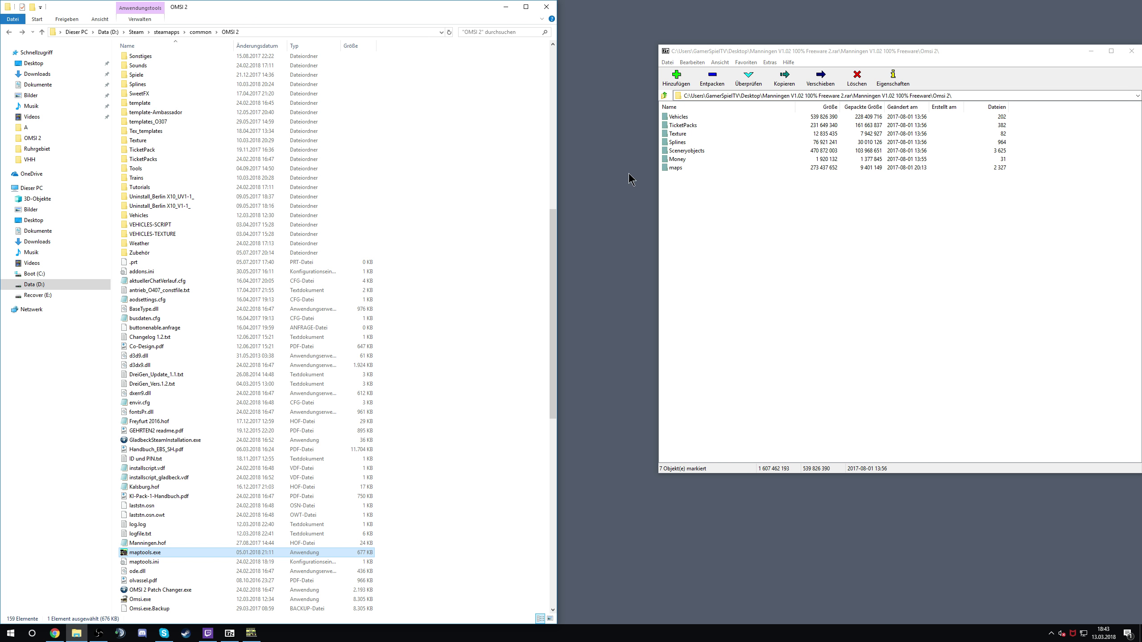
pyautogui.moveTo(676, 167); pyautogui.dragTo(703, 163)
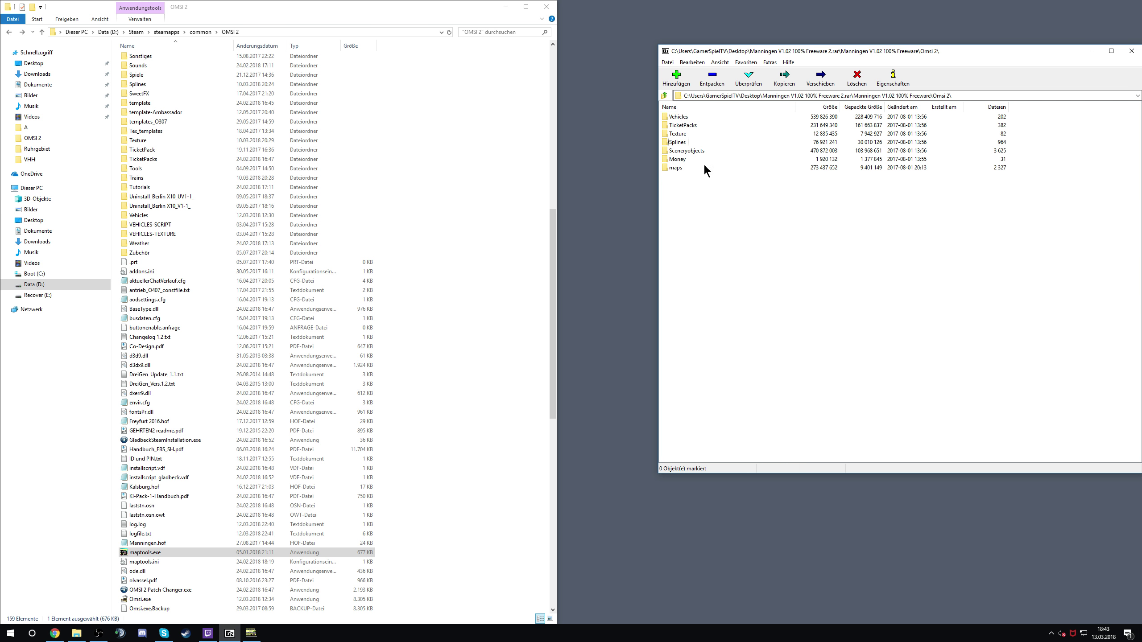
pyautogui.click(664, 95)
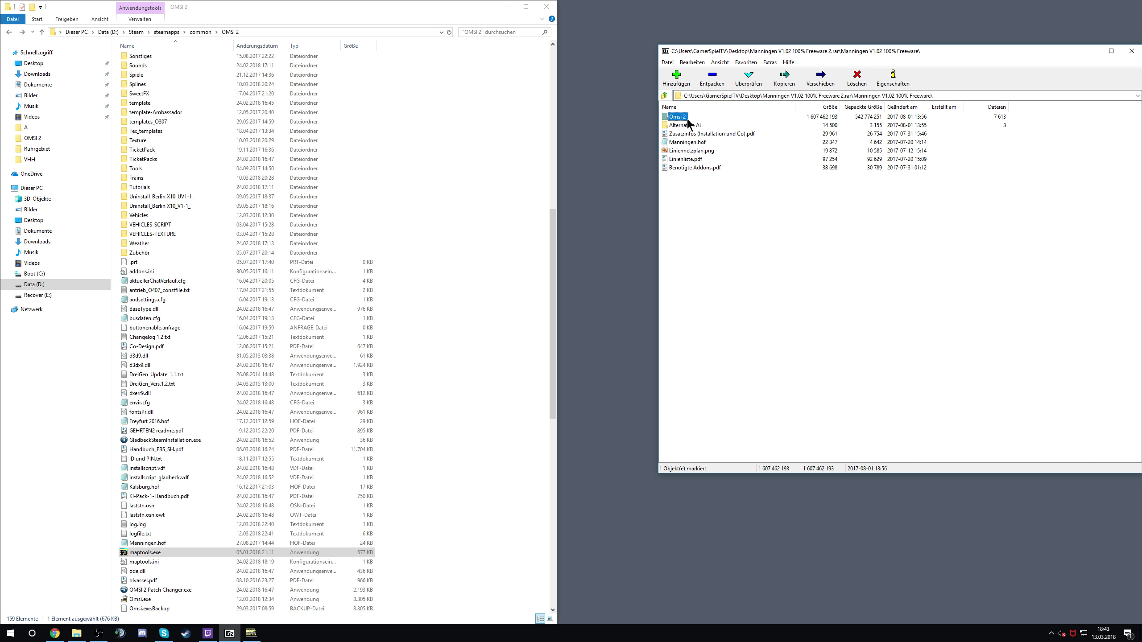
# Point out Manningen.hof in the archive and examine the map files in its Omsi 2\maps\Manningen folder
pyautogui.click(681, 143)
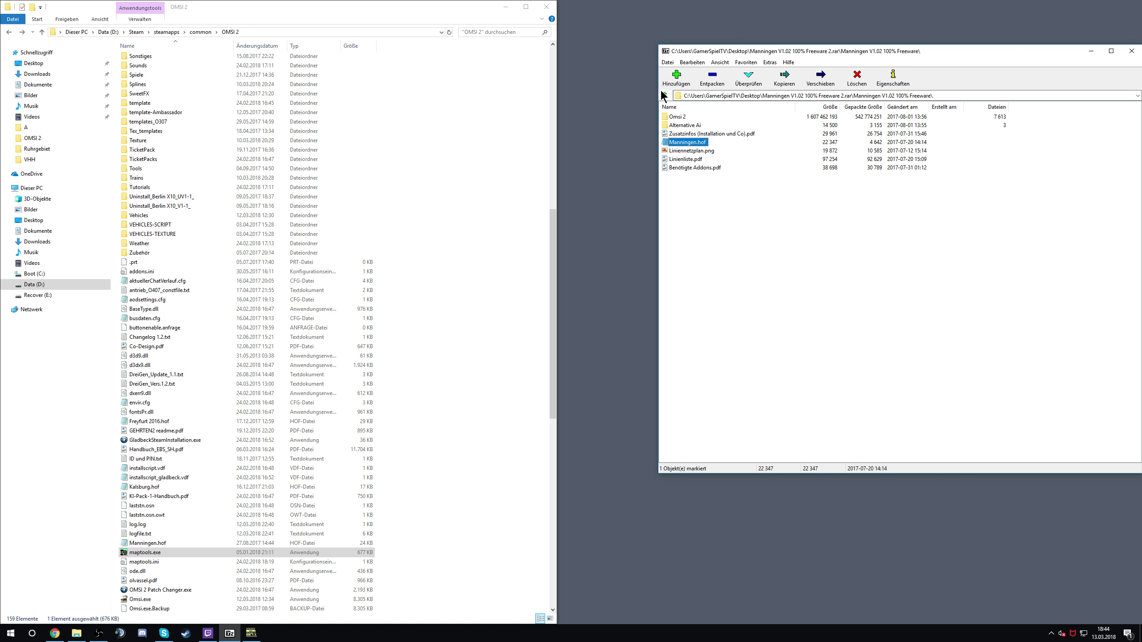
pyautogui.click(686, 118)
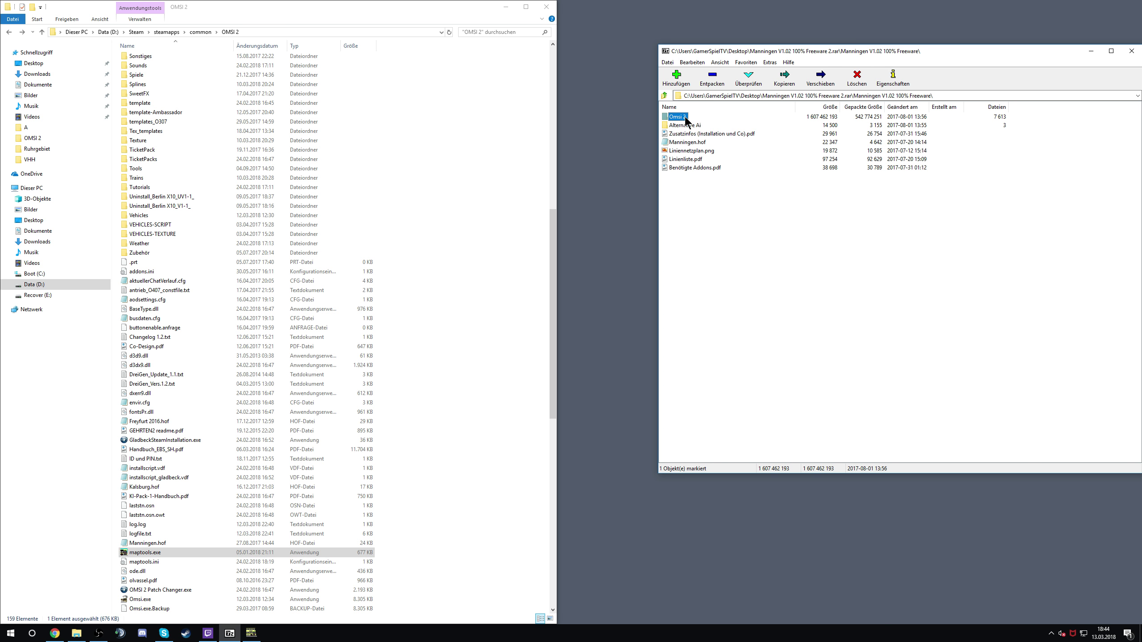
pyautogui.doubleClick(685, 118)
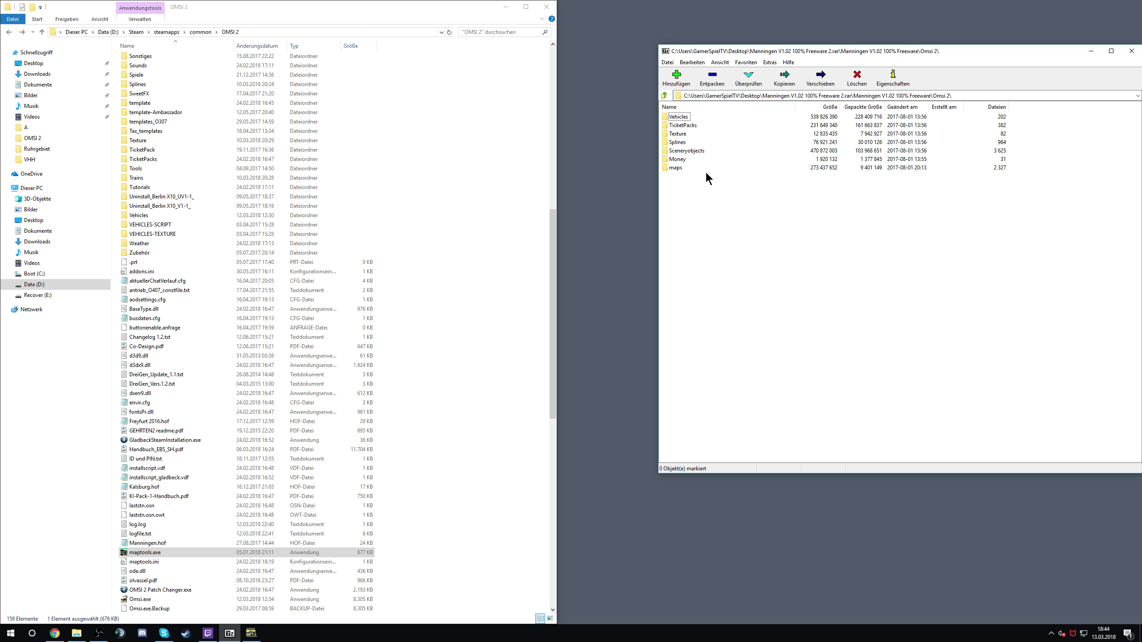
pyautogui.doubleClick(674, 168)
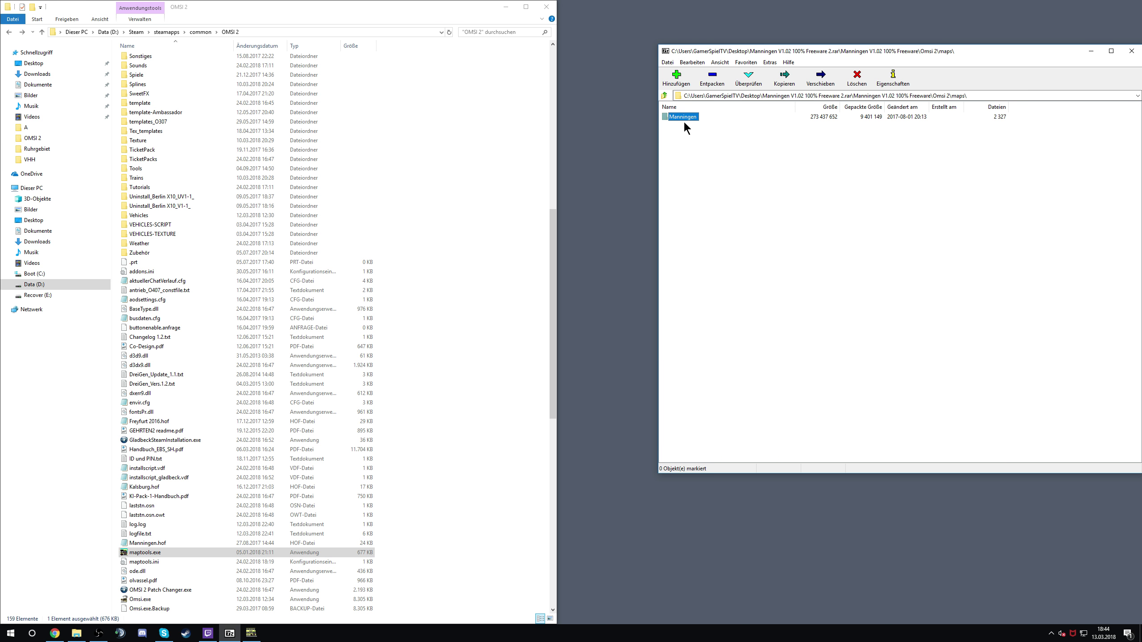
pyautogui.doubleClick(687, 116)
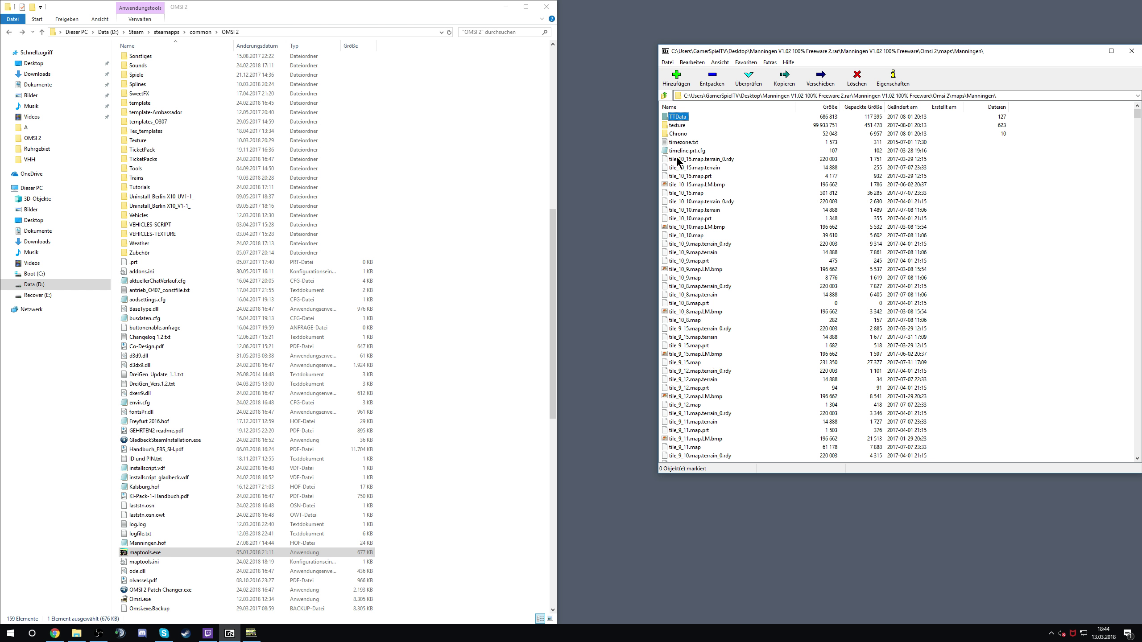
pyautogui.scroll(-10, 702, 341)
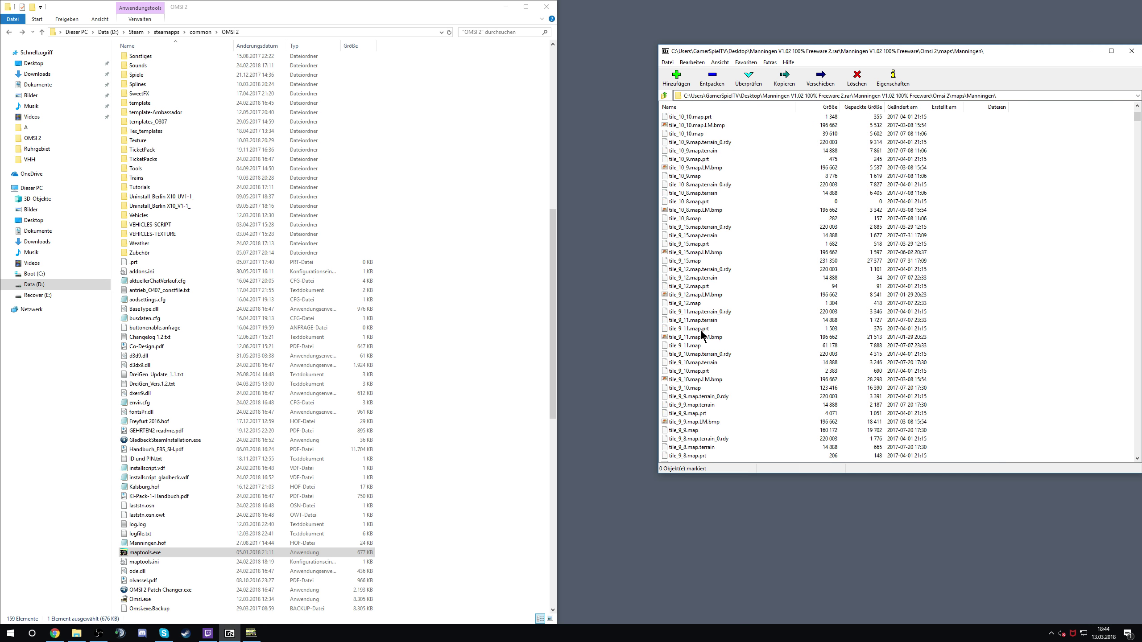
# Look through the remaining tile and configuration files in the archive's Manningen map folder and close the archive
pyautogui.scroll(-20, 701, 340)
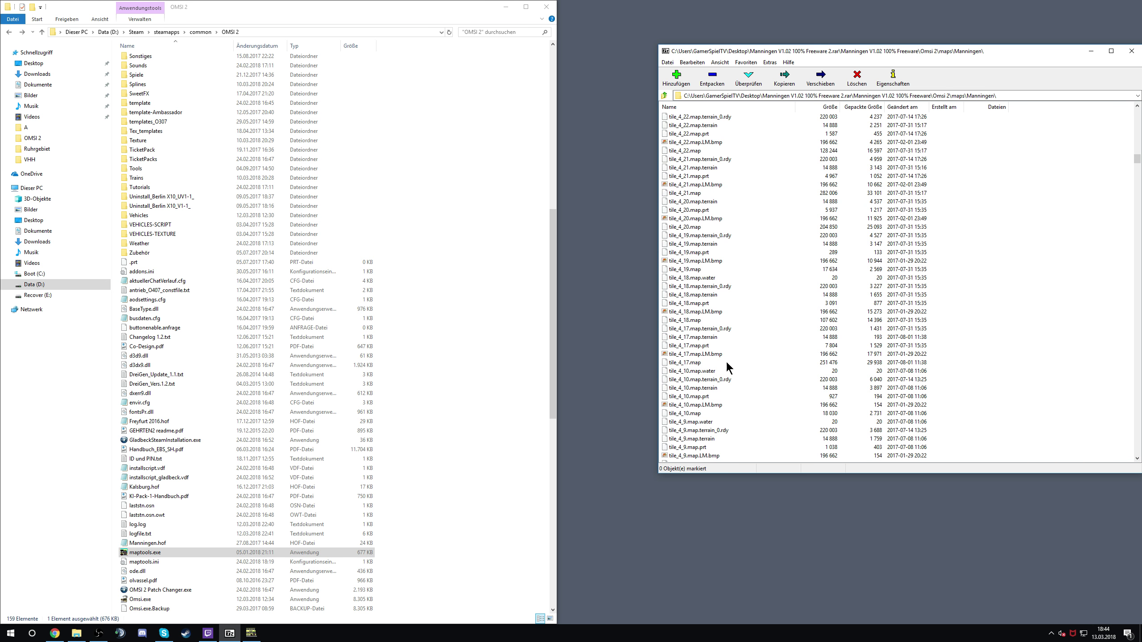
pyautogui.scroll(-20, 730, 371)
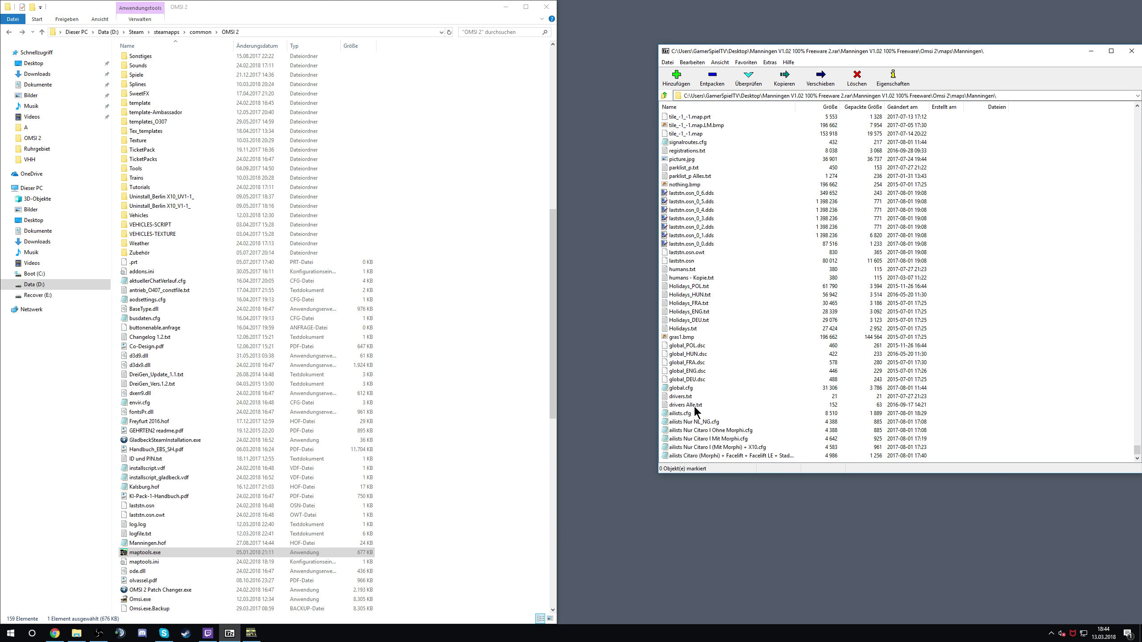
pyautogui.click(1131, 51)
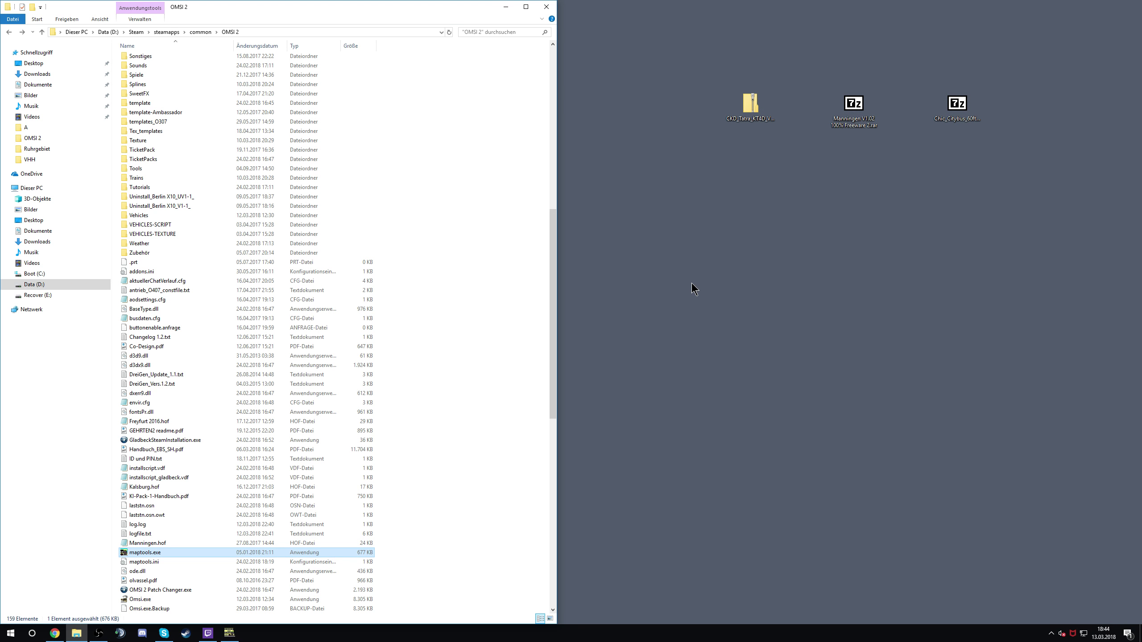
# Force the unresponsive OMSI Map Tools to close and end the Twitch task in Task Manager
pyautogui.click(227, 638)
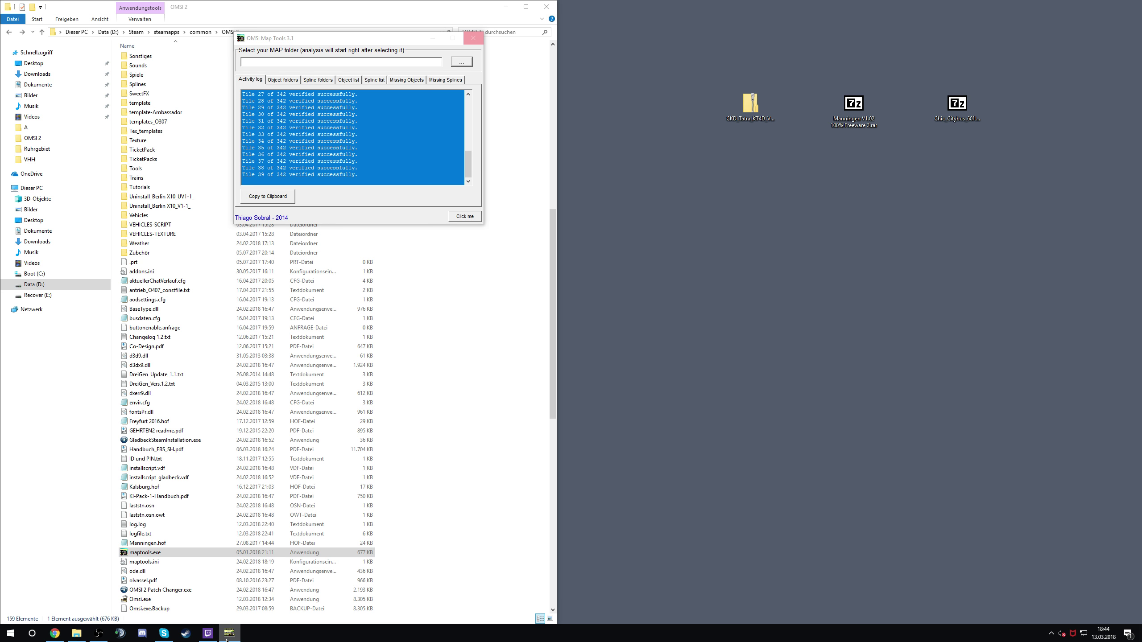
pyautogui.click(478, 39)
pyautogui.click(364, 144)
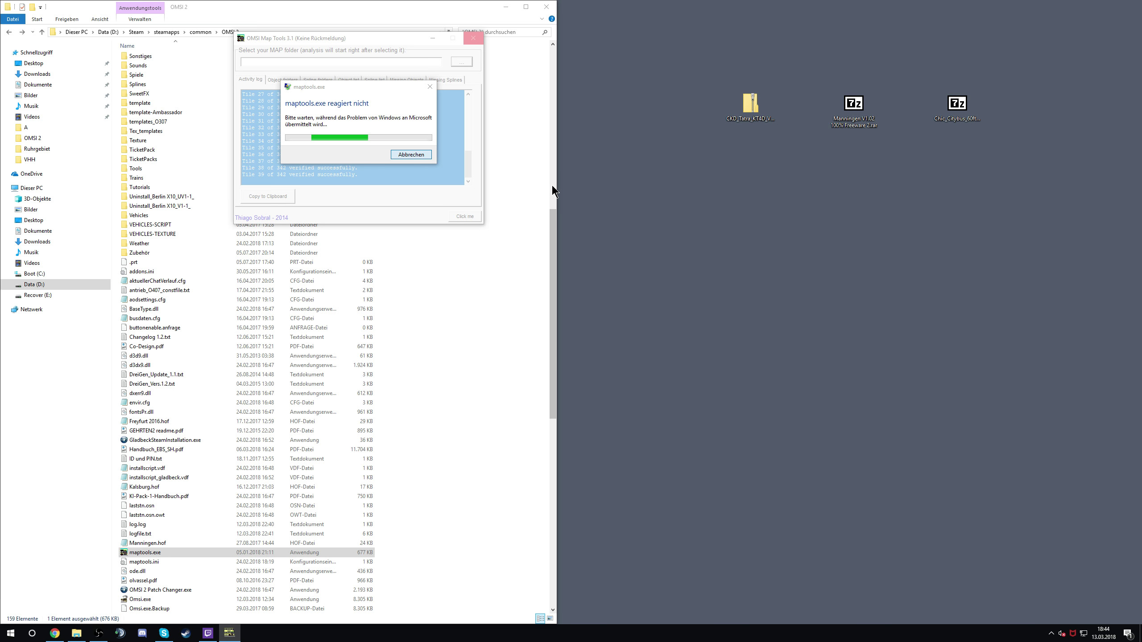
pyautogui.click(420, 155)
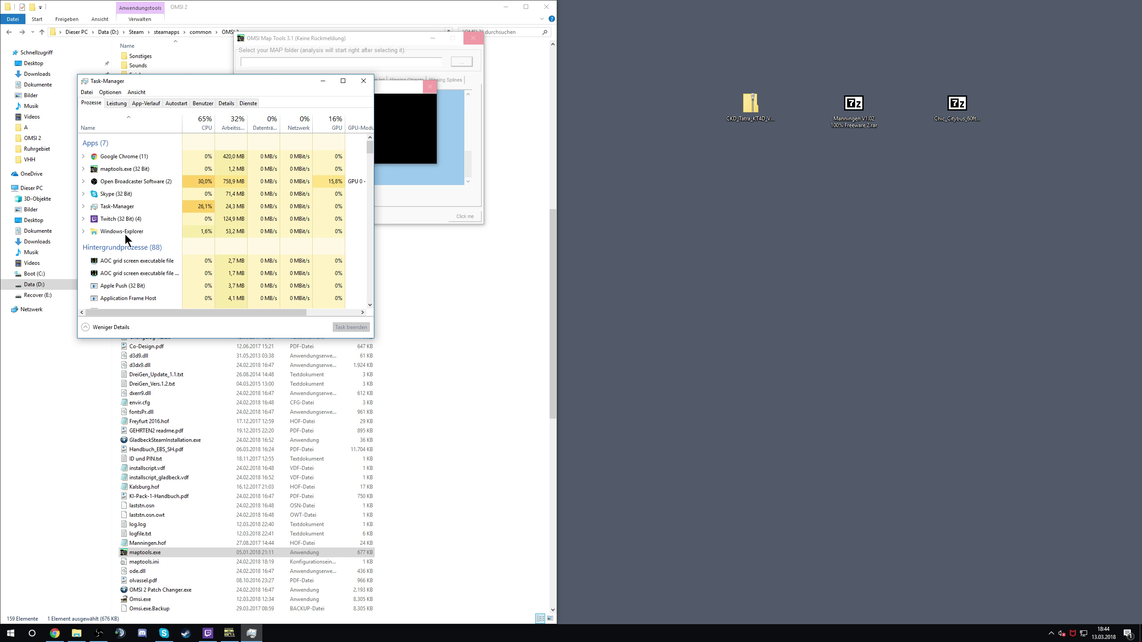
pyautogui.click(121, 219)
pyautogui.click(351, 327)
pyautogui.click(363, 81)
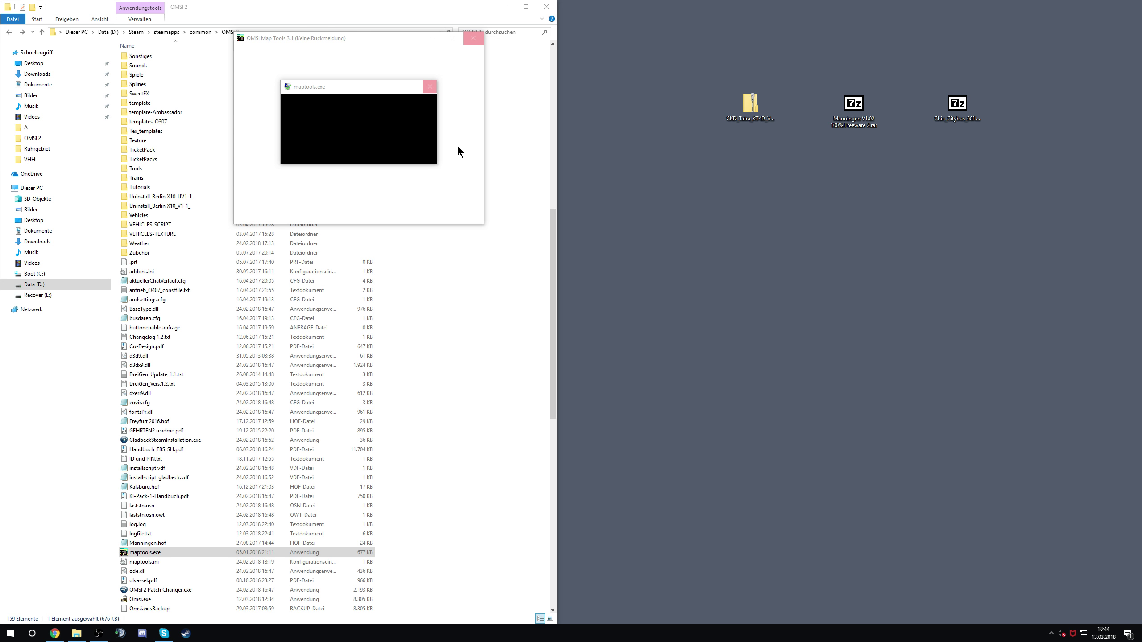
pyautogui.click(387, 18)
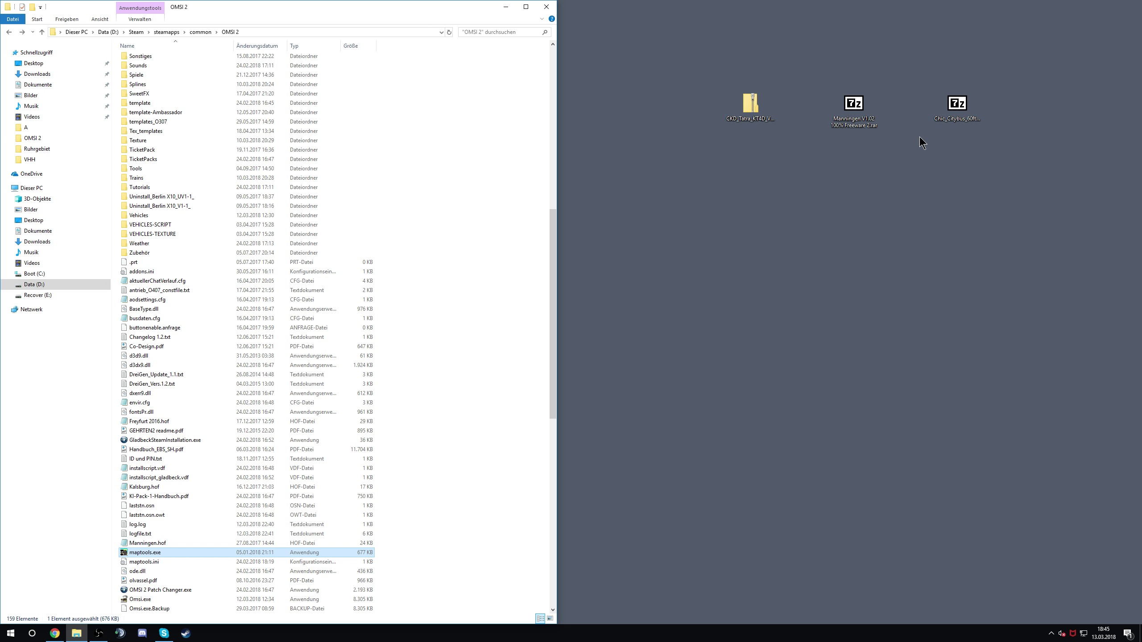
# Open the Chic_Citybus_60ft_BVG.rar archive from the desktop, dismiss the maptools.exe problem report, and enter the archive's BVG folder
pyautogui.doubleClick(958, 107)
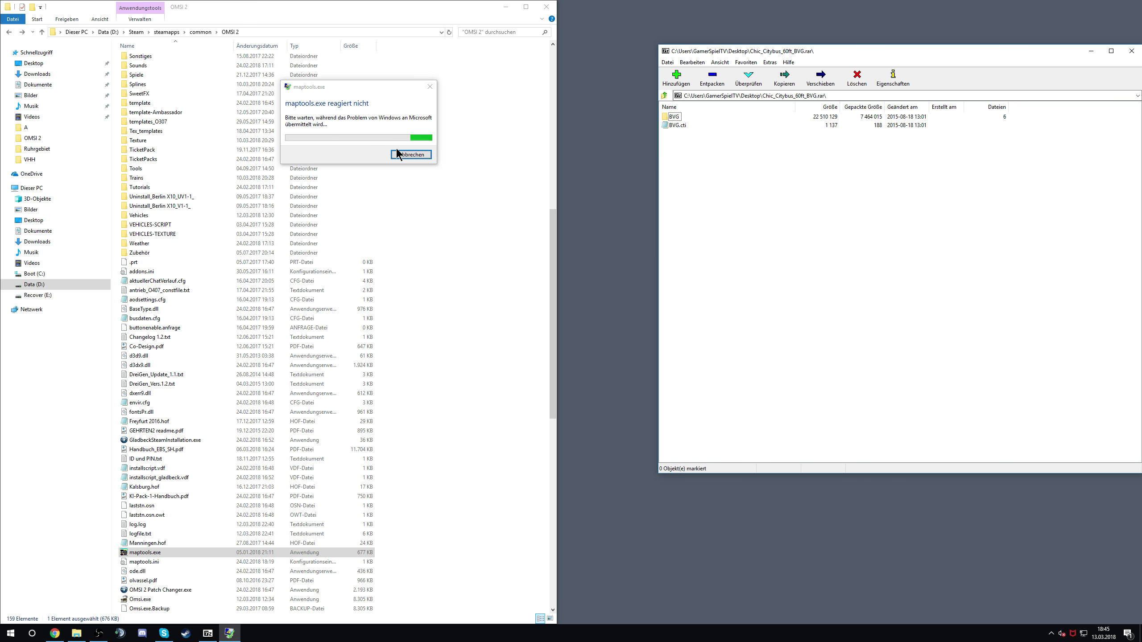
pyautogui.click(410, 153)
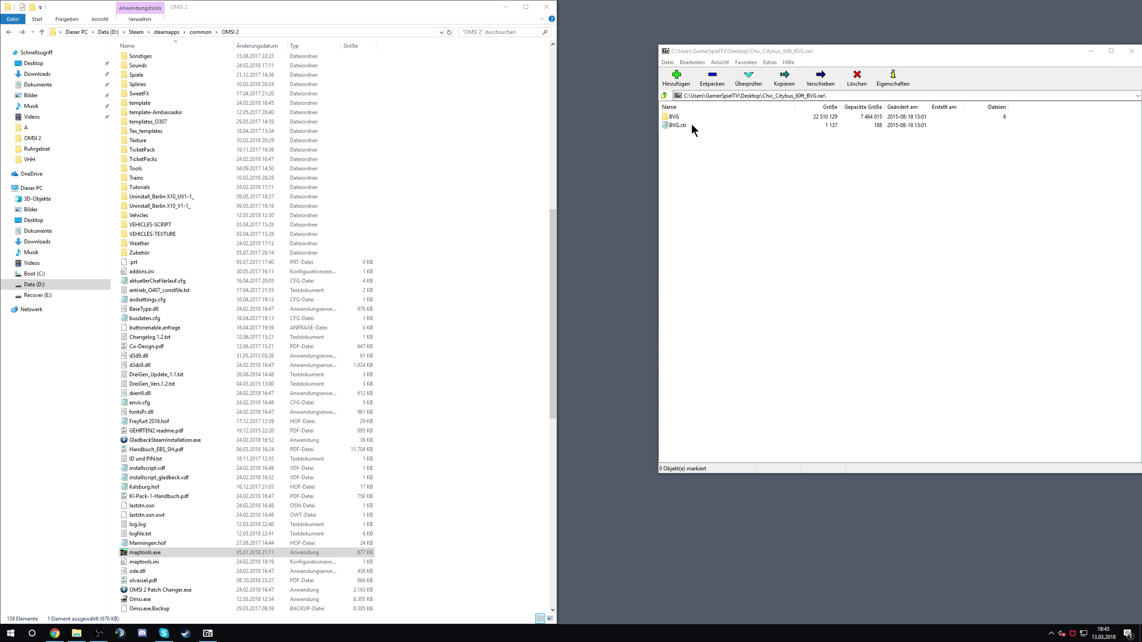
pyautogui.click(677, 118)
pyautogui.doubleClick(678, 118)
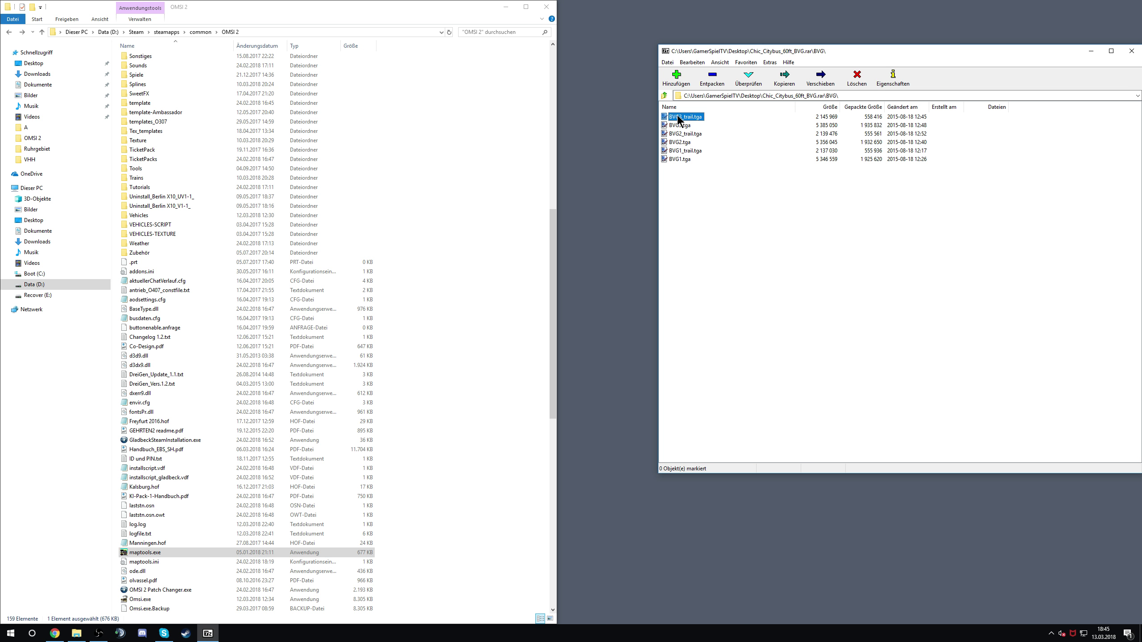
# View the BVG2.tga repaint texture, close the image editor, and return to the archive's top level
pyautogui.doubleClick(683, 143)
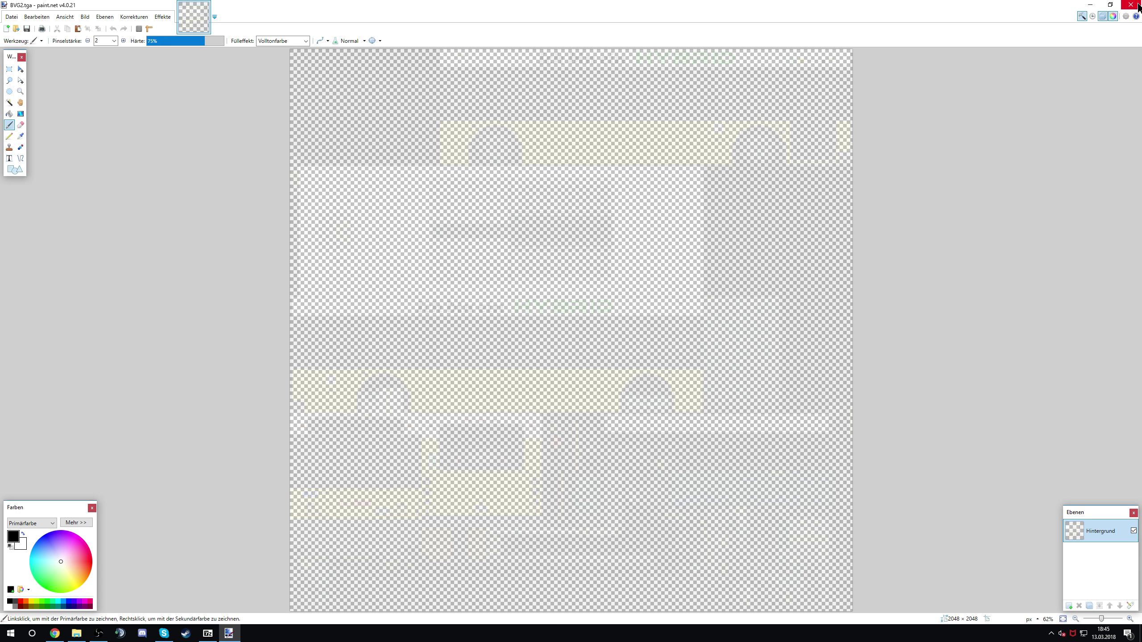
pyautogui.click(1137, 5)
pyautogui.click(665, 95)
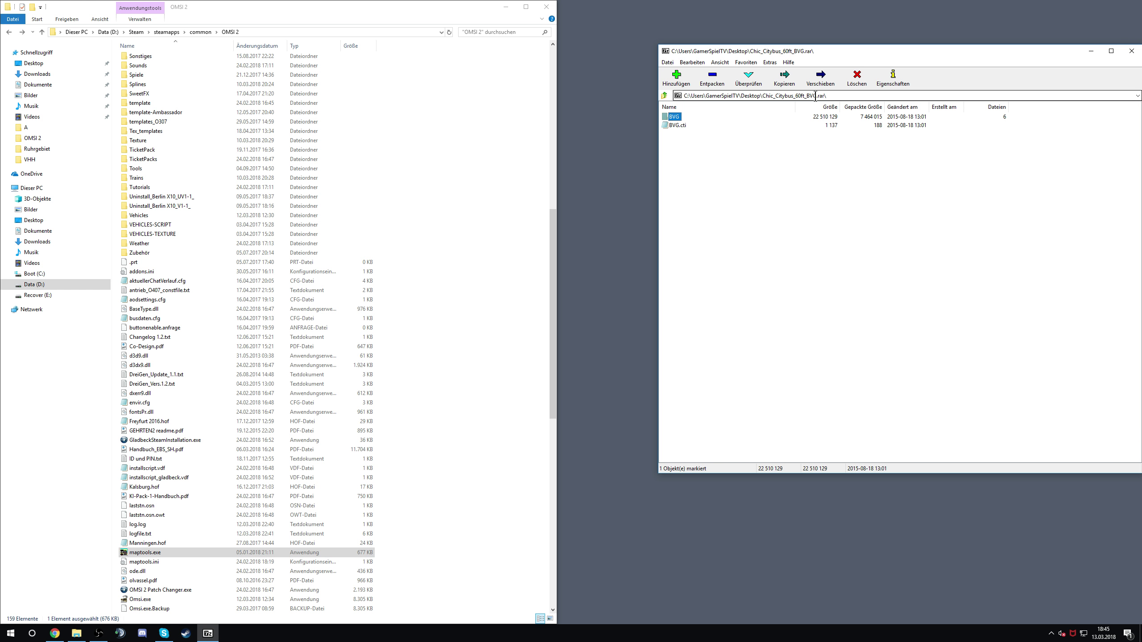
# Browse from the OMSI 2 directory to Vehicles\DBC_Chicago_Citybus\Texture\Werbung_60, checking the neighbouring Werbung folder on the way
pyautogui.doubleClick(148, 216)
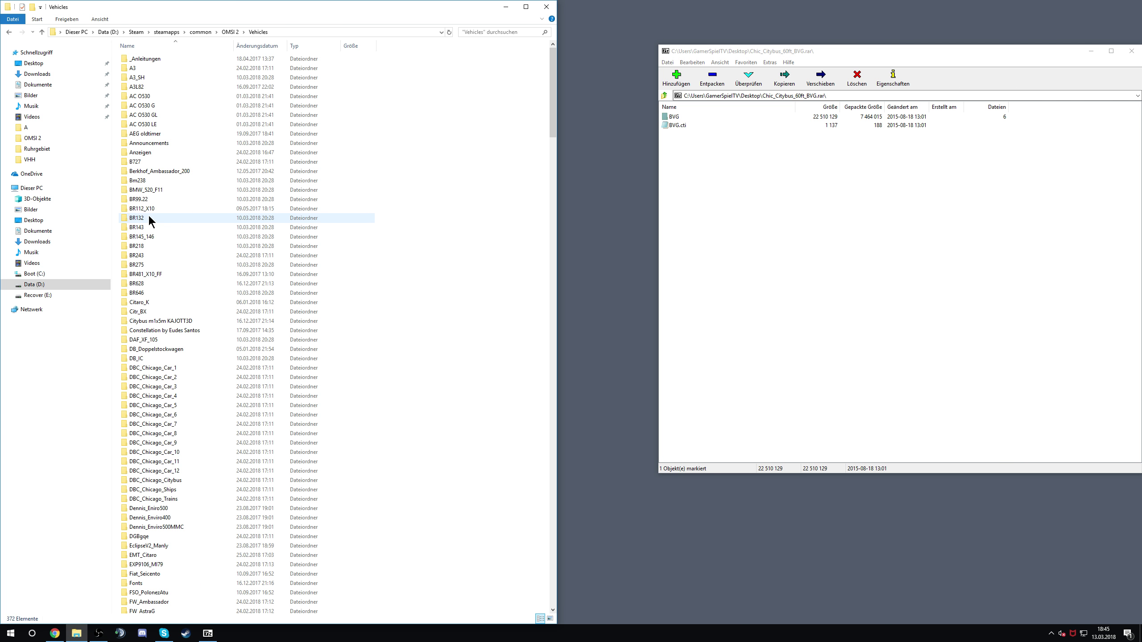
pyautogui.scroll(-4, 149, 216)
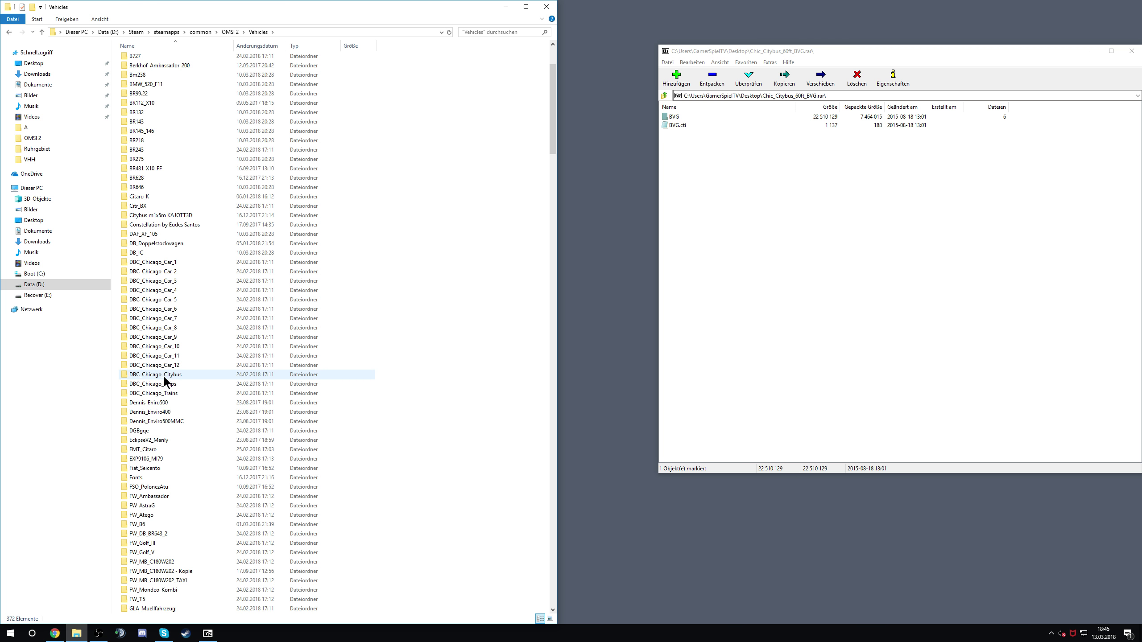
pyautogui.click(186, 372)
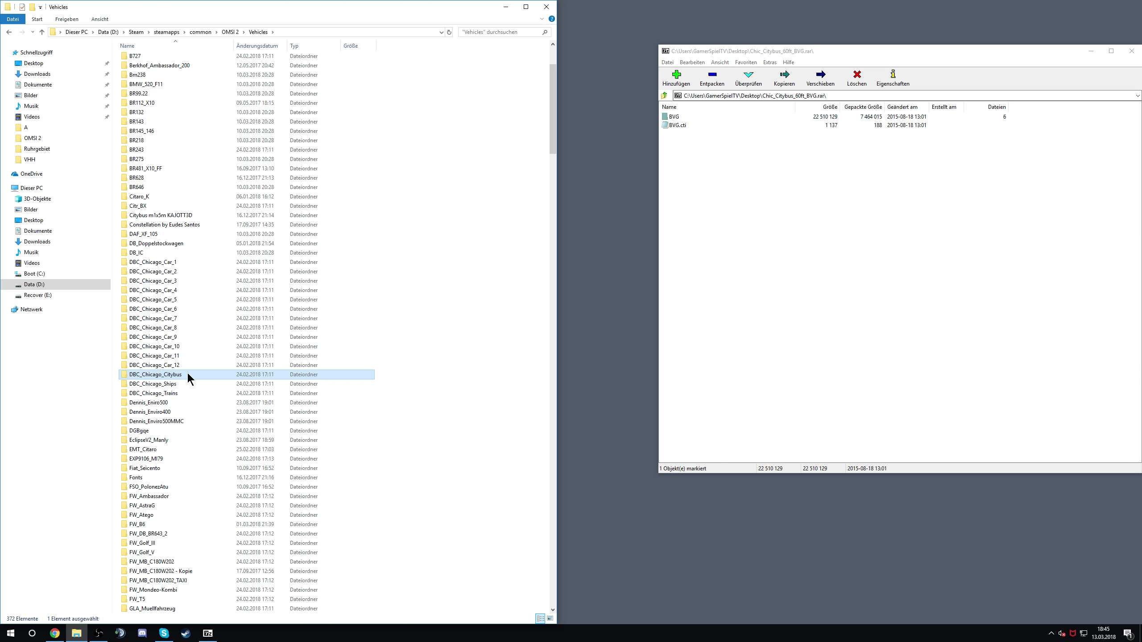
pyautogui.doubleClick(188, 375)
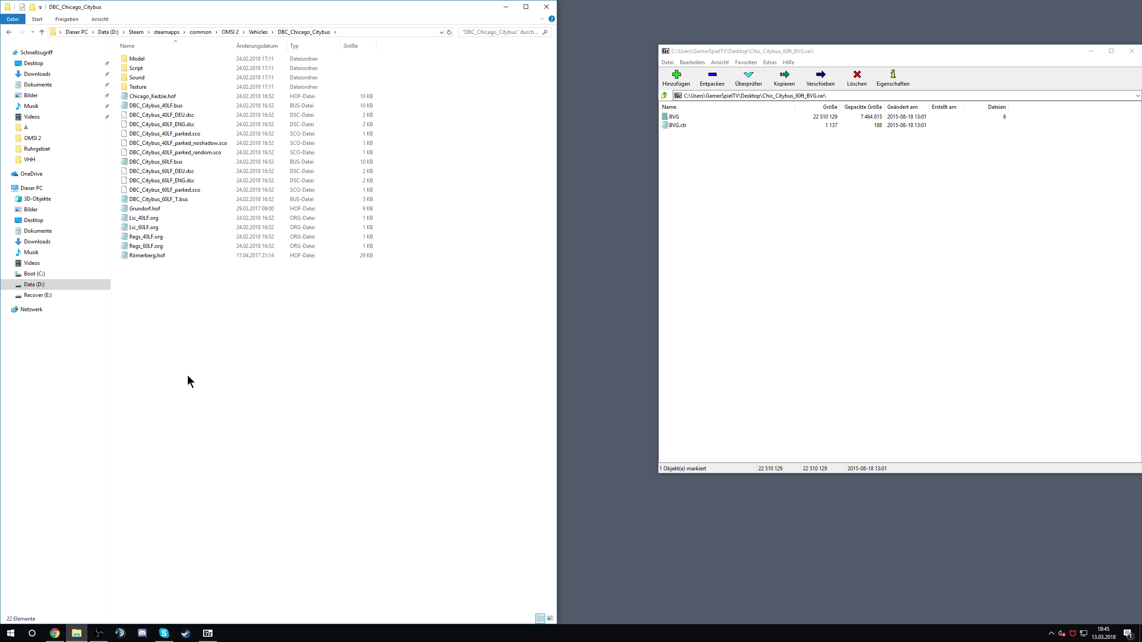
pyautogui.doubleClick(155, 87)
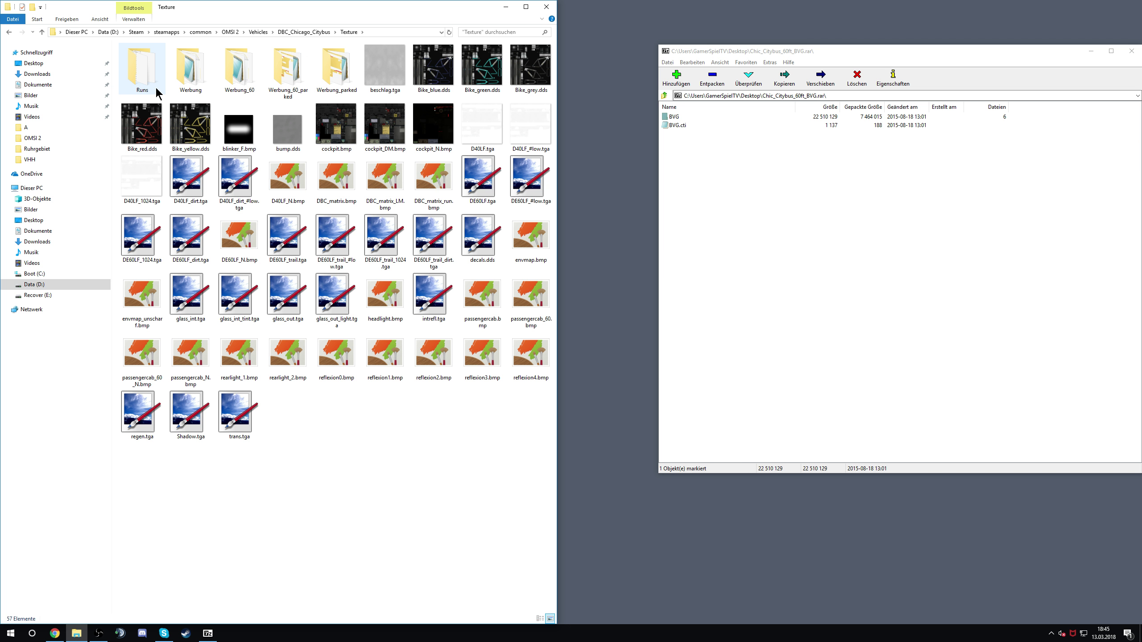
pyautogui.doubleClick(184, 90)
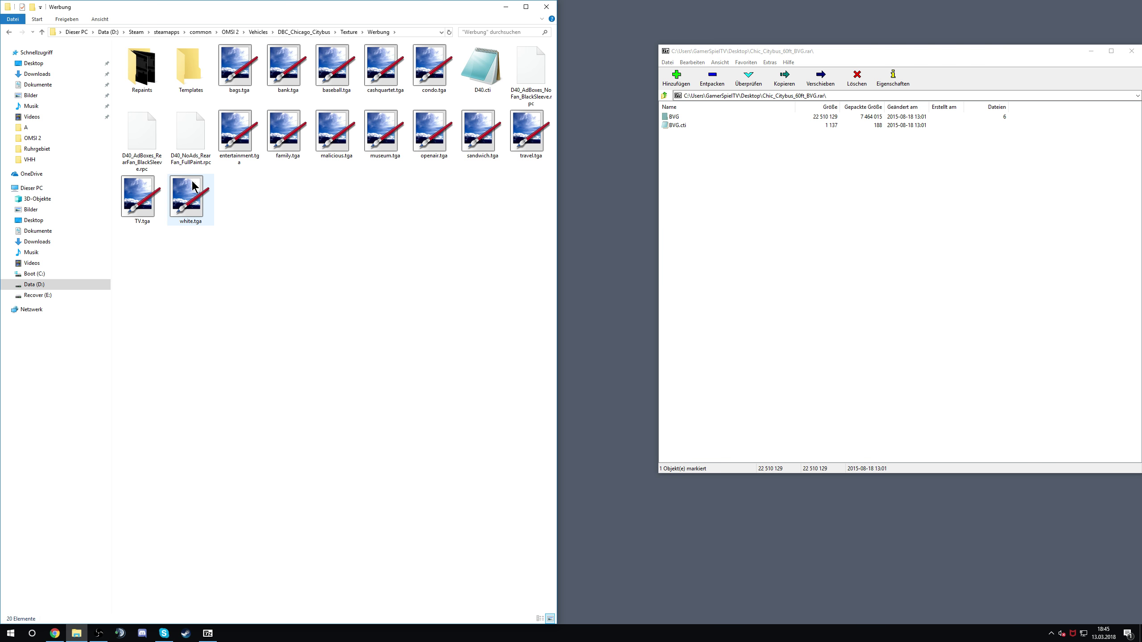
pyautogui.click(9, 32)
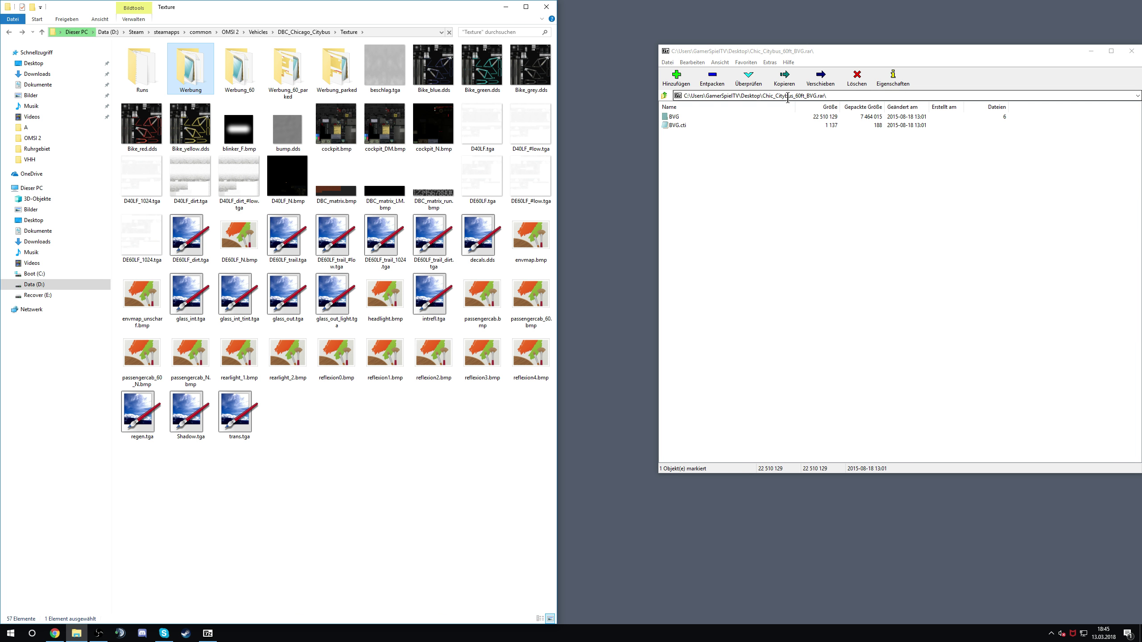
pyautogui.doubleClick(243, 77)
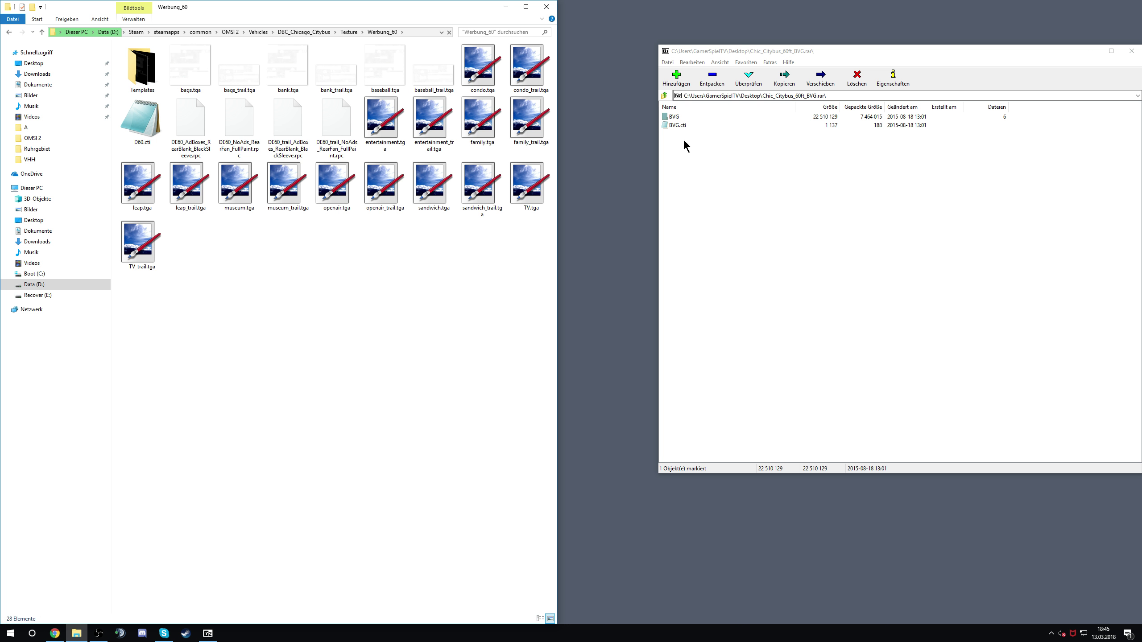
# Open BVG.cti from the archive, examine its setvar entries and highlight the two BVG1 item blocks, and close the file
pyautogui.moveTo(682, 137)
pyautogui.mouseDown()
pyautogui.moveTo(674, 117)
pyautogui.moveTo(529, 217)
pyautogui.moveTo(736, 145)
pyautogui.moveTo(681, 130)
pyautogui.mouseUp()
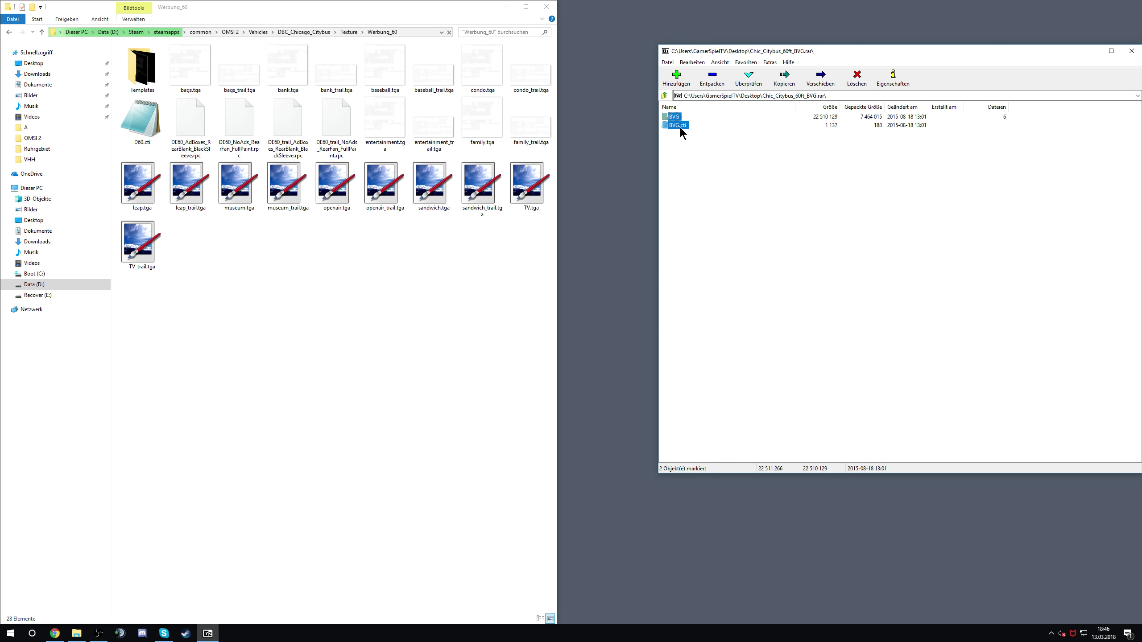
pyautogui.click(683, 146)
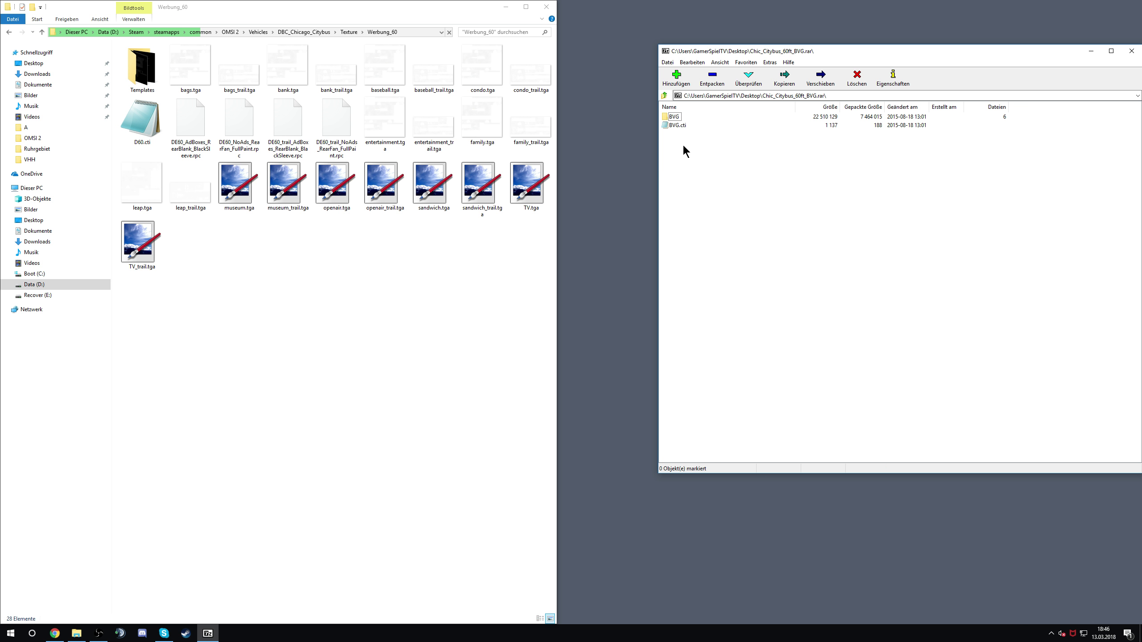
pyautogui.doubleClick(680, 125)
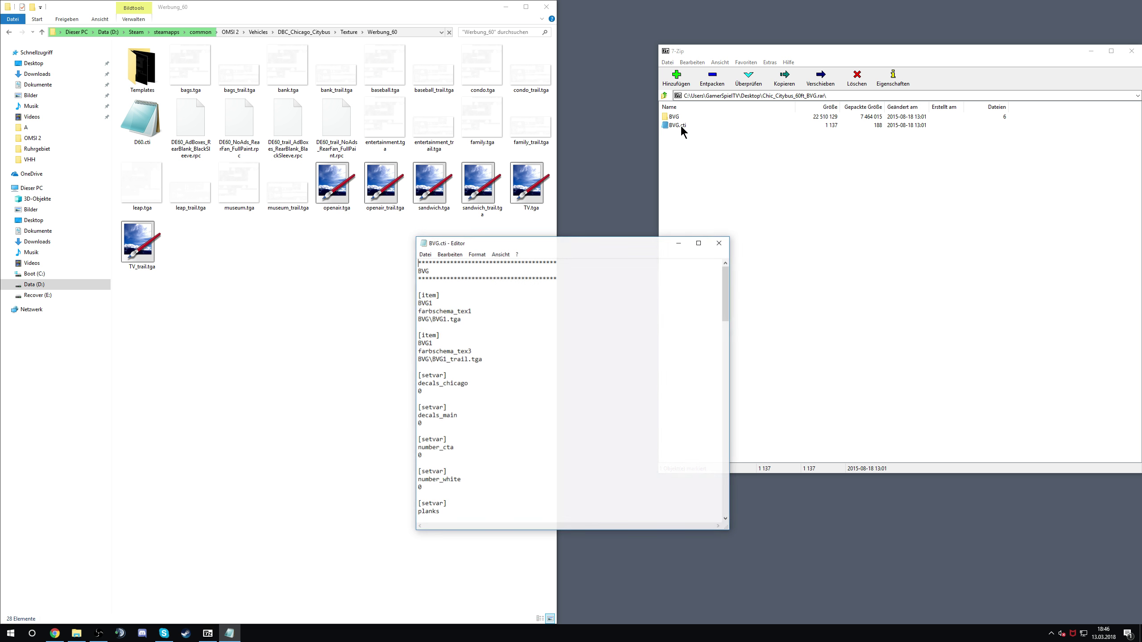
pyautogui.scroll(-8, 548, 438)
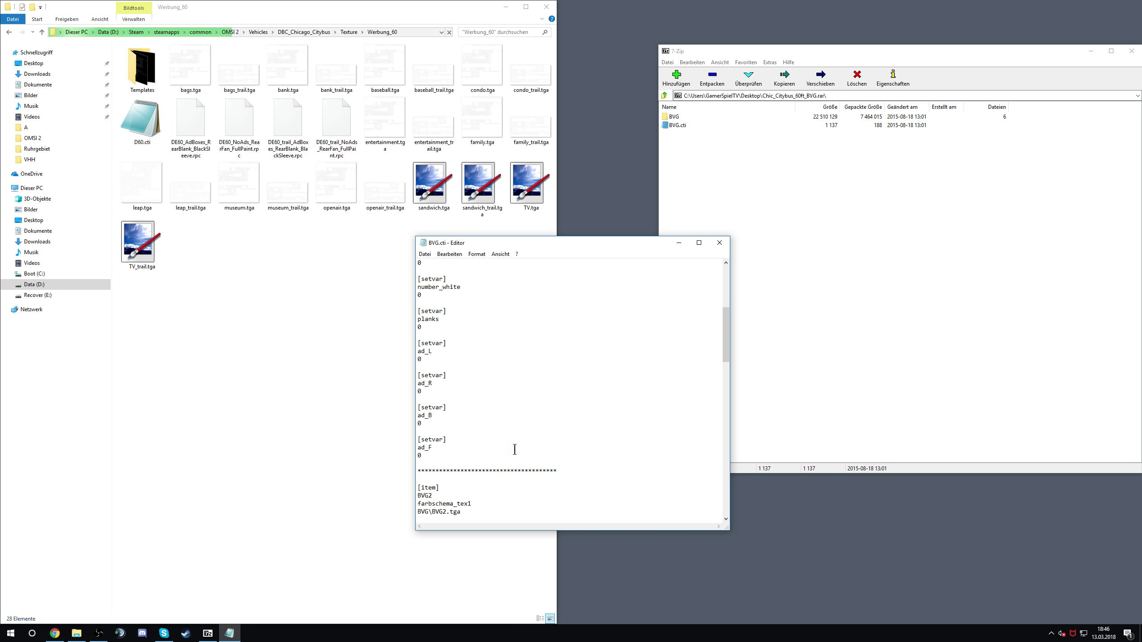
pyautogui.scroll(8, 515, 449)
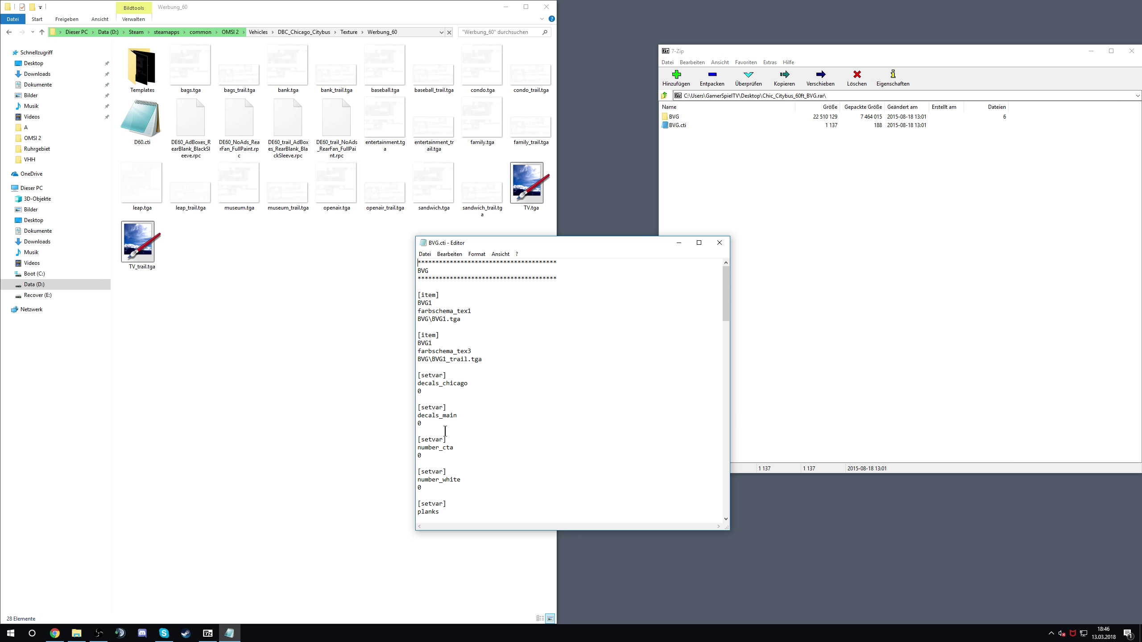
pyautogui.moveTo(445, 431); pyautogui.dragTo(424, 277)
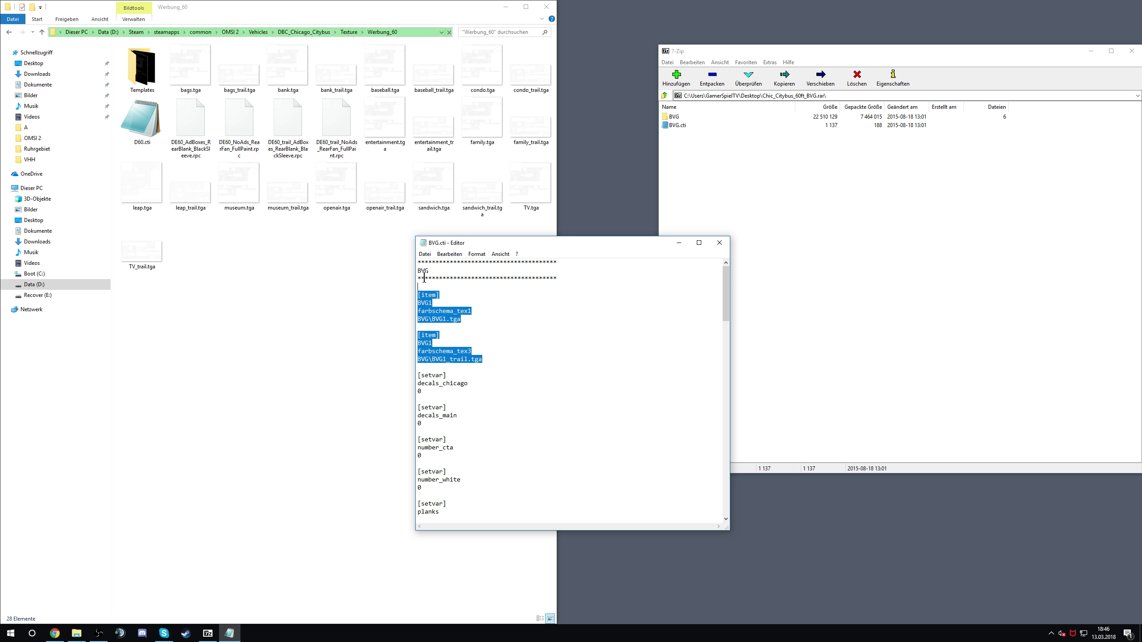
pyautogui.click(719, 243)
# Copy the BVG folder and BVG.cti from the archive into the Citybus Werbung_60 folder
pyautogui.click(675, 125)
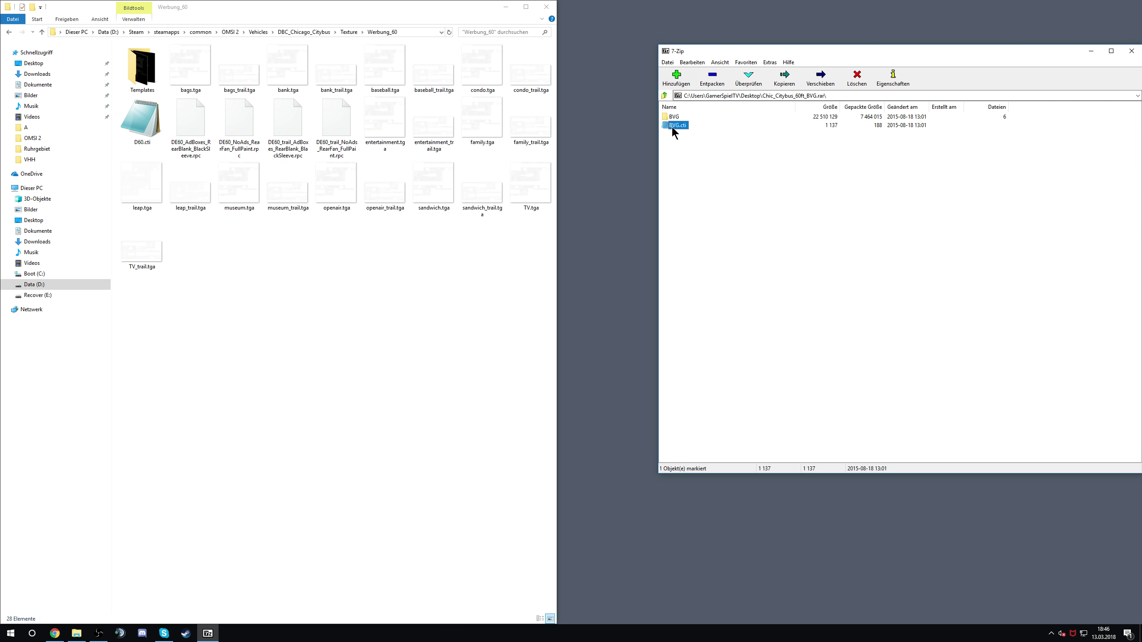
pyautogui.keyDown('shift'); pyautogui.click(673, 117); pyautogui.keyUp('shift')
pyautogui.moveTo(673, 118); pyautogui.dragTo(280, 293)
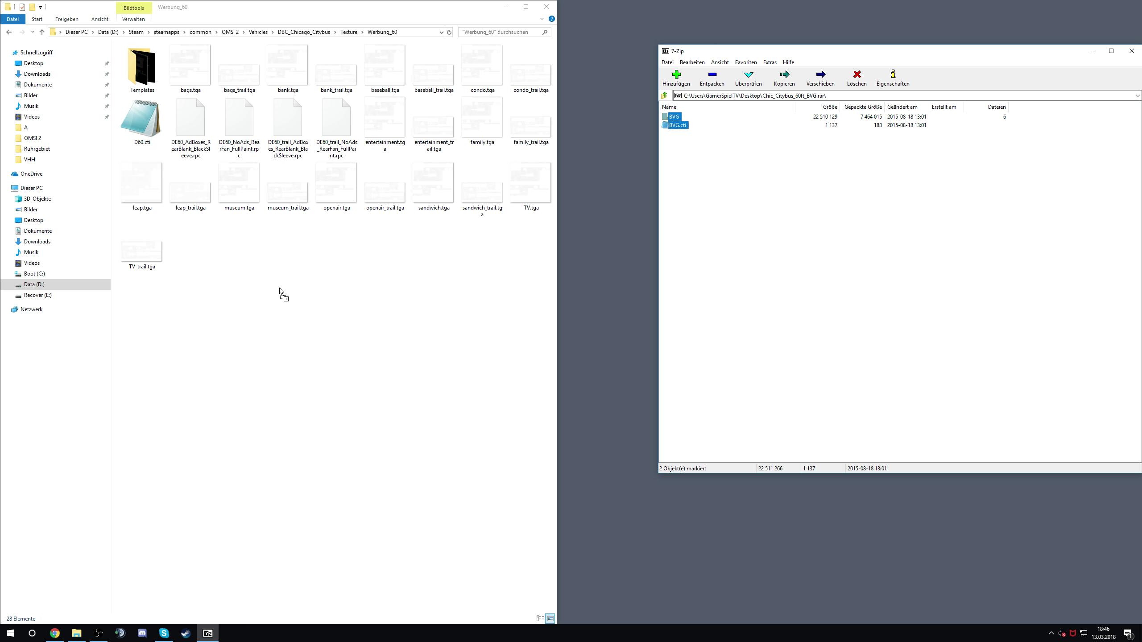
pyautogui.click(341, 306)
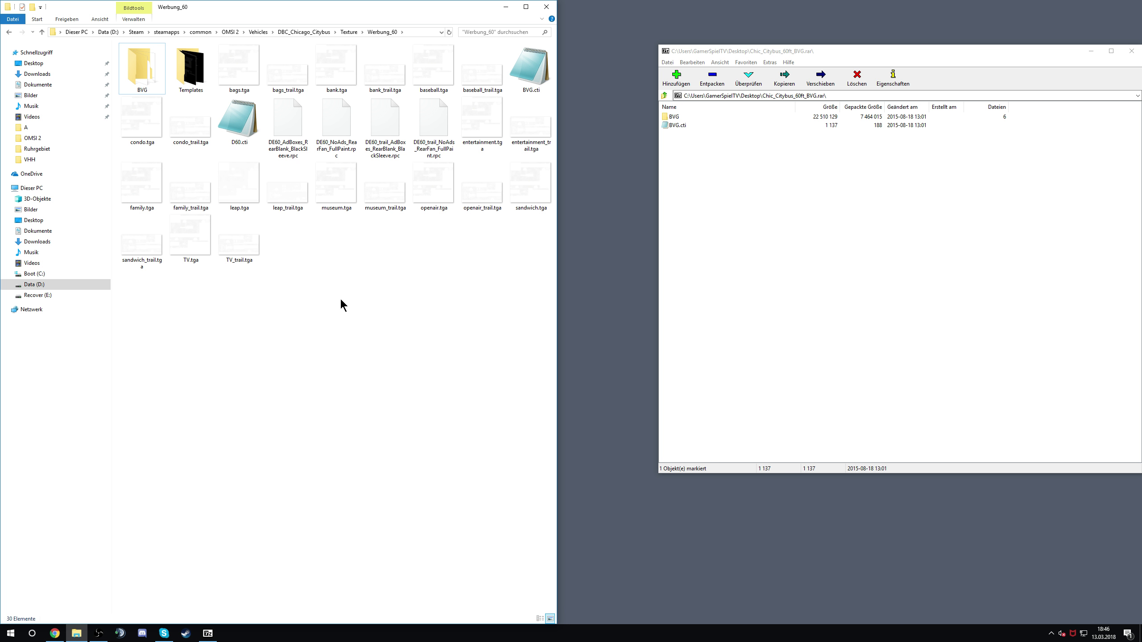
# Close the Citybus archive, go back to the game's Vehicles folder, and close the file manager window
pyautogui.click(1131, 51)
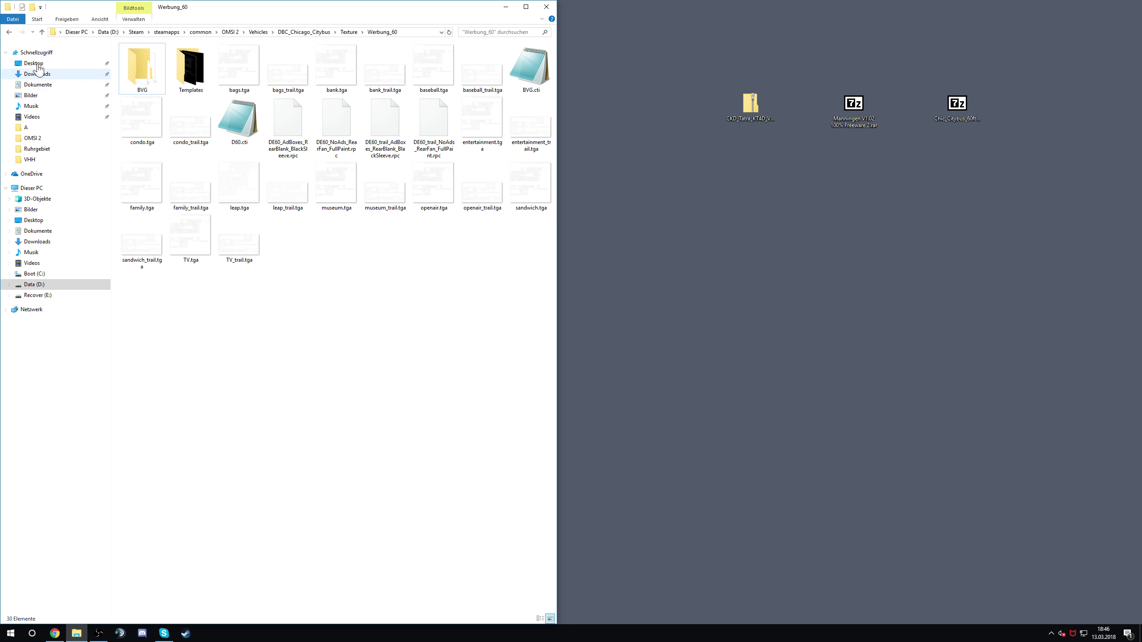
pyautogui.click(9, 32)
pyautogui.click(9, 32)
pyautogui.click(9, 32)
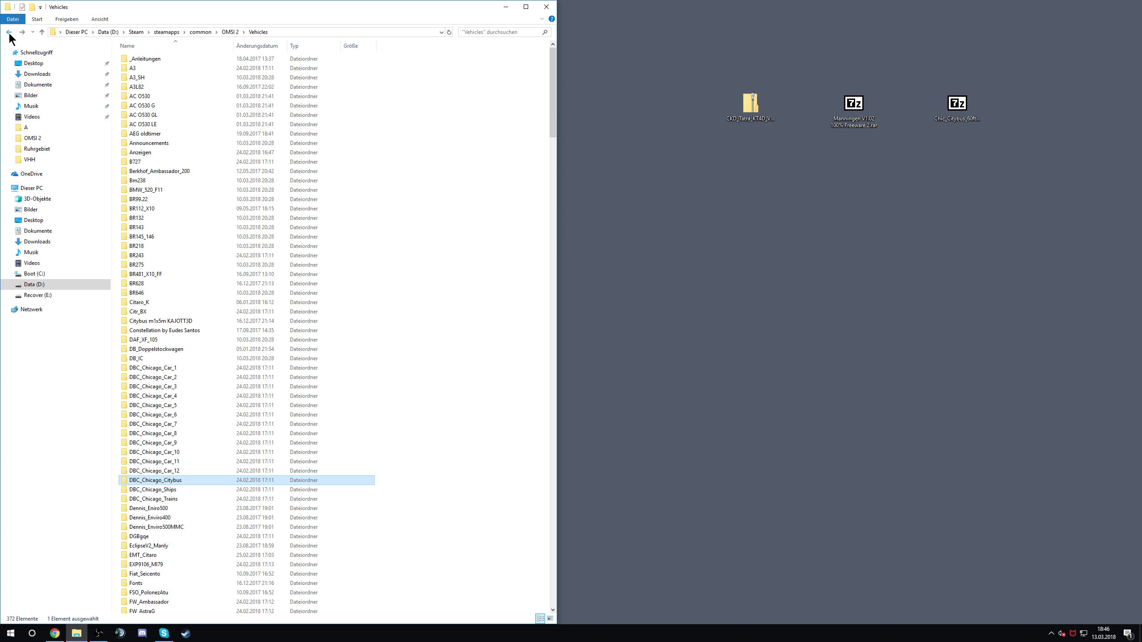
pyautogui.click(553, 6)
pyautogui.moveTo(815, 174); pyautogui.dragTo(872, 63)
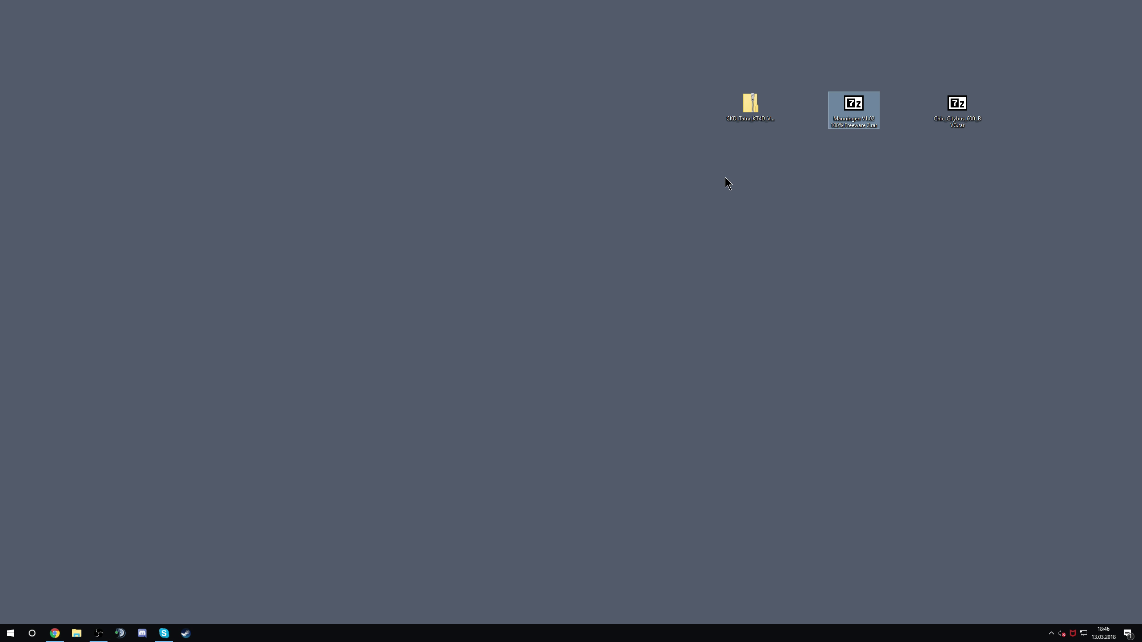
pyautogui.moveTo(726, 181); pyautogui.dragTo(792, 43)
pyautogui.click(776, 198)
pyautogui.moveTo(924, 179); pyautogui.dragTo(984, 52)
pyautogui.click(927, 269)
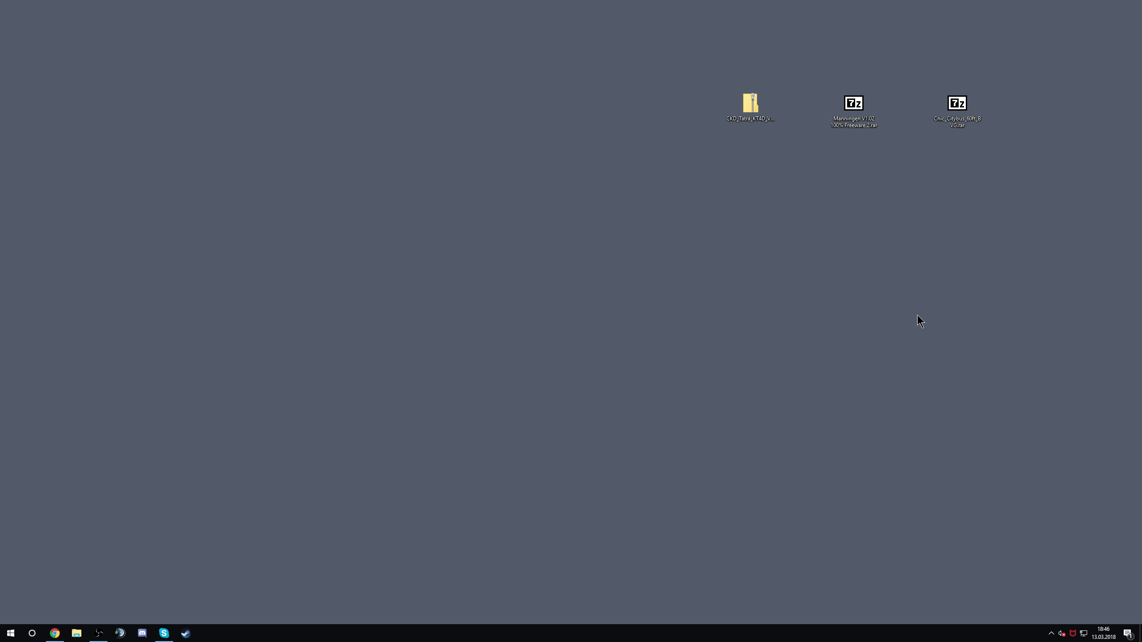
pyautogui.moveTo(960, 151); pyautogui.dragTo(922, 100)
pyautogui.moveTo(892, 151); pyautogui.dragTo(775, 74)
pyautogui.moveTo(782, 161); pyautogui.dragTo(727, 87)
pyautogui.click(649, 233)
# Select all three archives on the desktop and move them together towards the middle of the screen
pyautogui.moveTo(598, 188); pyautogui.dragTo(1021, 72)
pyautogui.moveTo(867, 111); pyautogui.dragTo(793, 177)
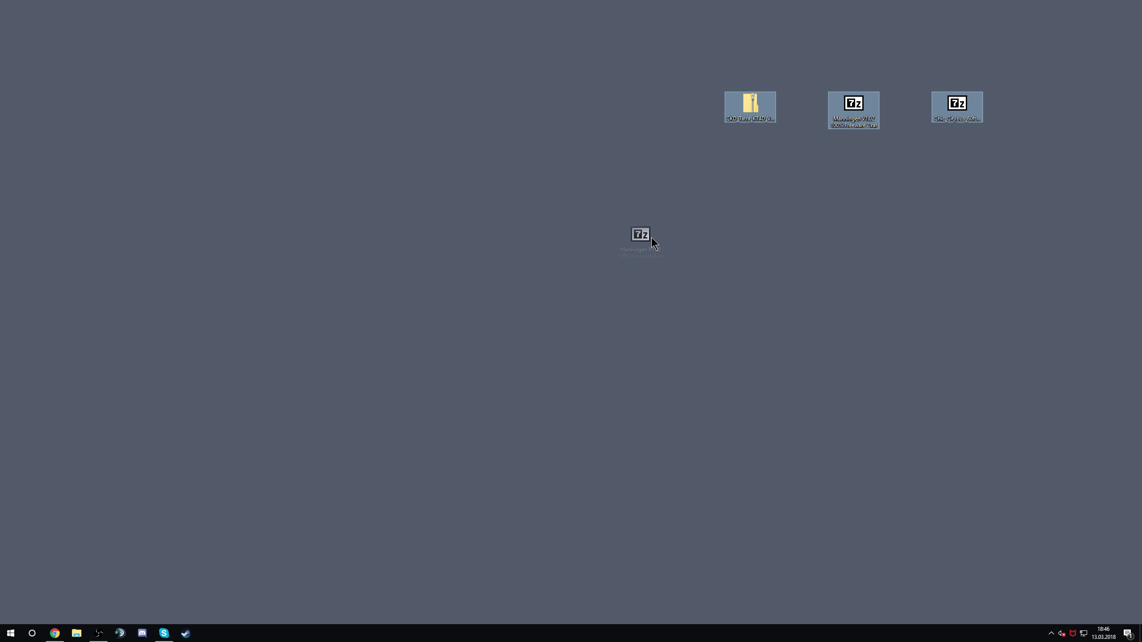
pyautogui.moveTo(652, 238); pyautogui.dragTo(652, 239)
pyautogui.click(631, 306)
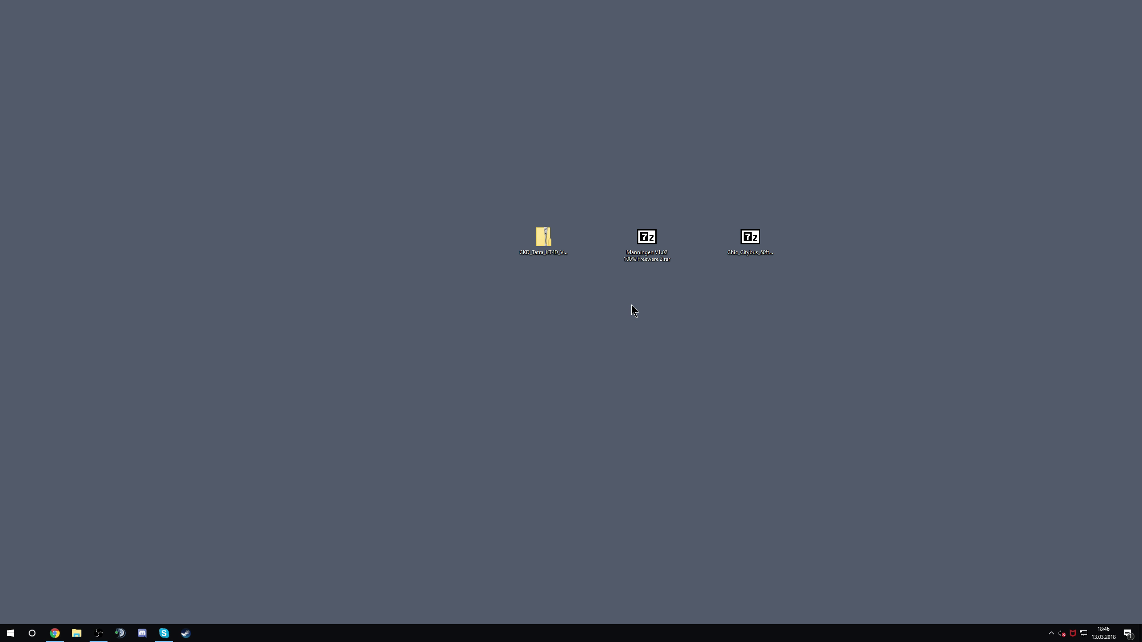